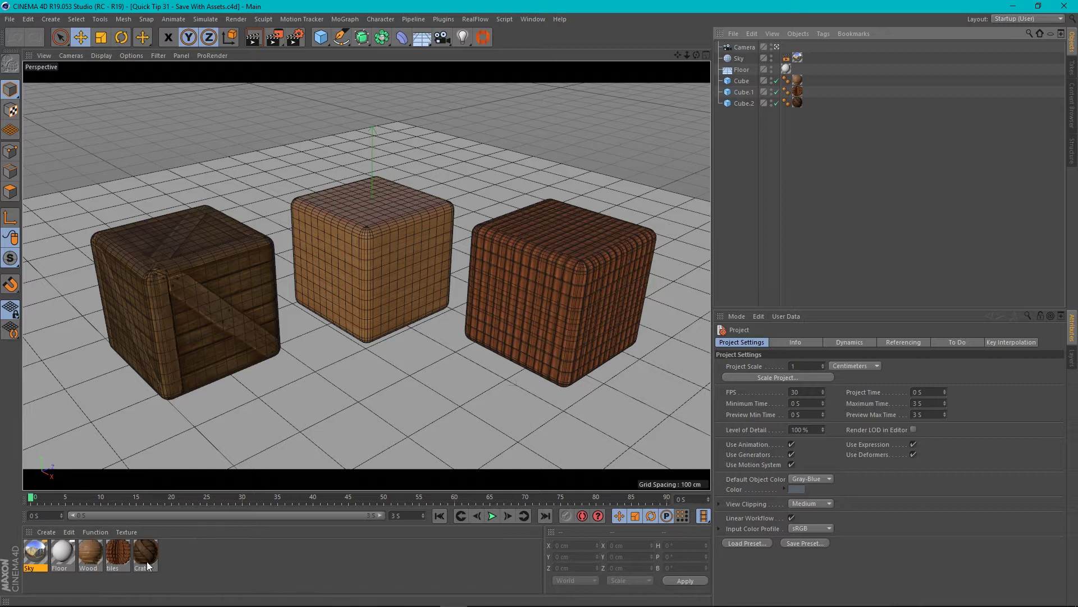
Step: Open the Wood material in the Material Editor to see its wood floor colour texture
double_click(89, 552)
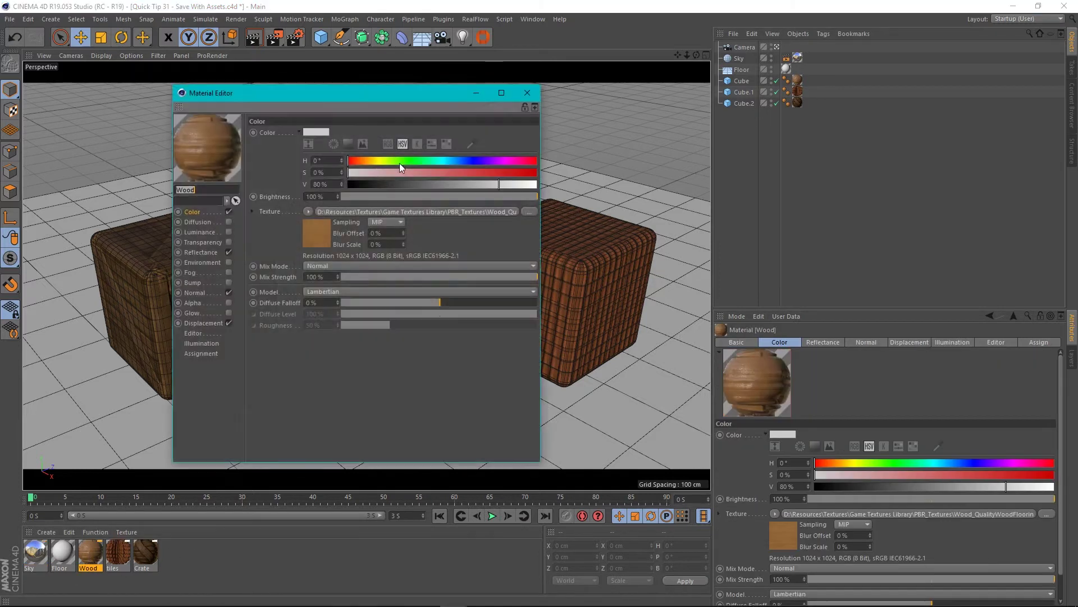
Step: Inspect Wood's Reflectance, Normal and Displacement (1.5 cm, Sub Polygon level 4), then close the editor
left_click_drag(341, 97, 551, 70)
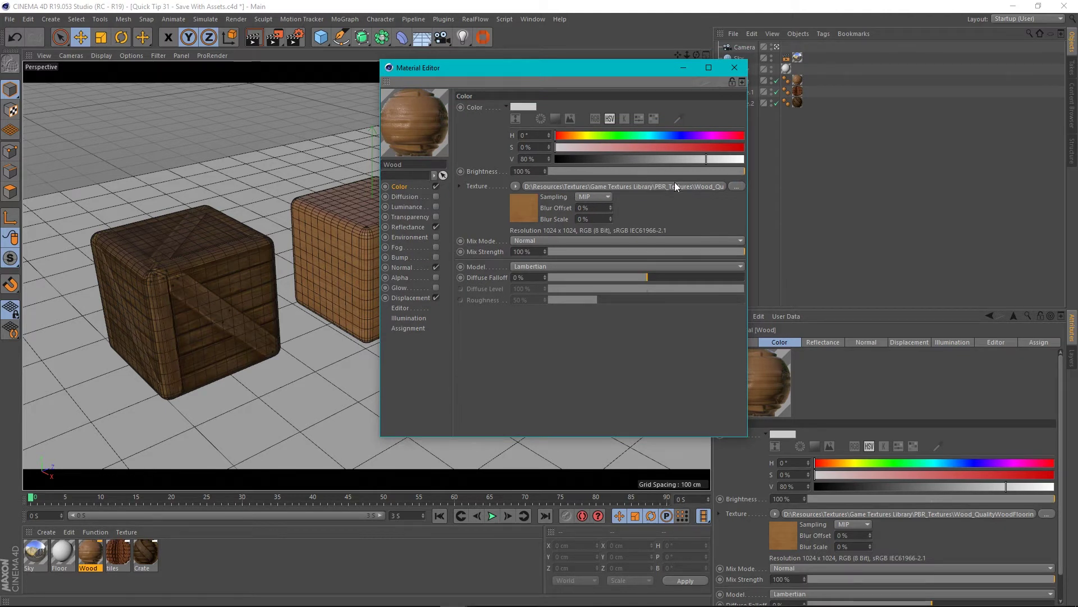
left_click(420, 228)
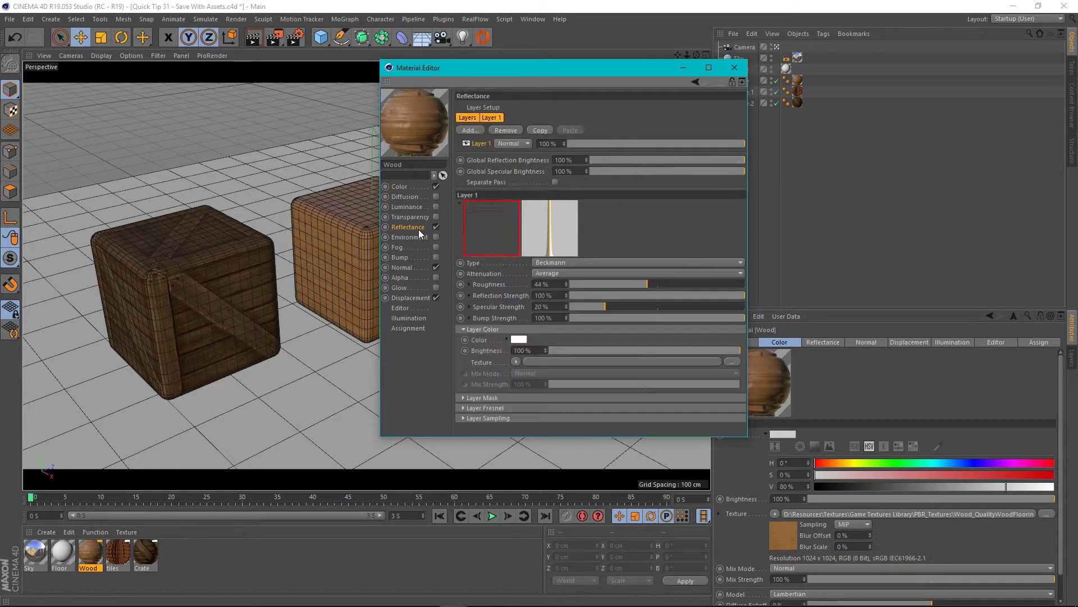
left_click(404, 268)
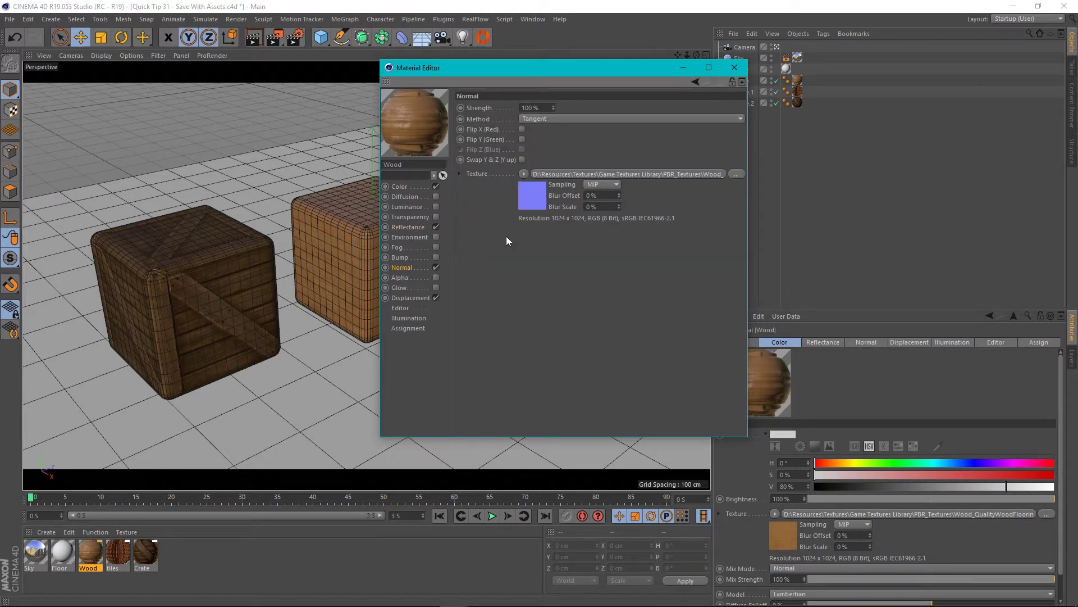
left_click(436, 297)
left_click_drag(609, 70, 540, 93)
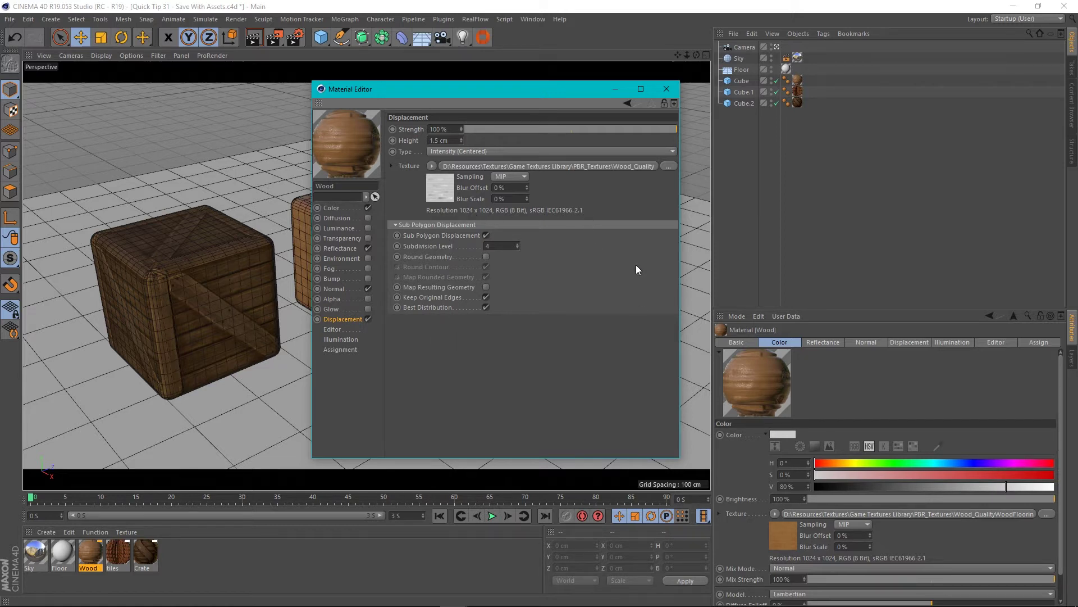
left_click(666, 89)
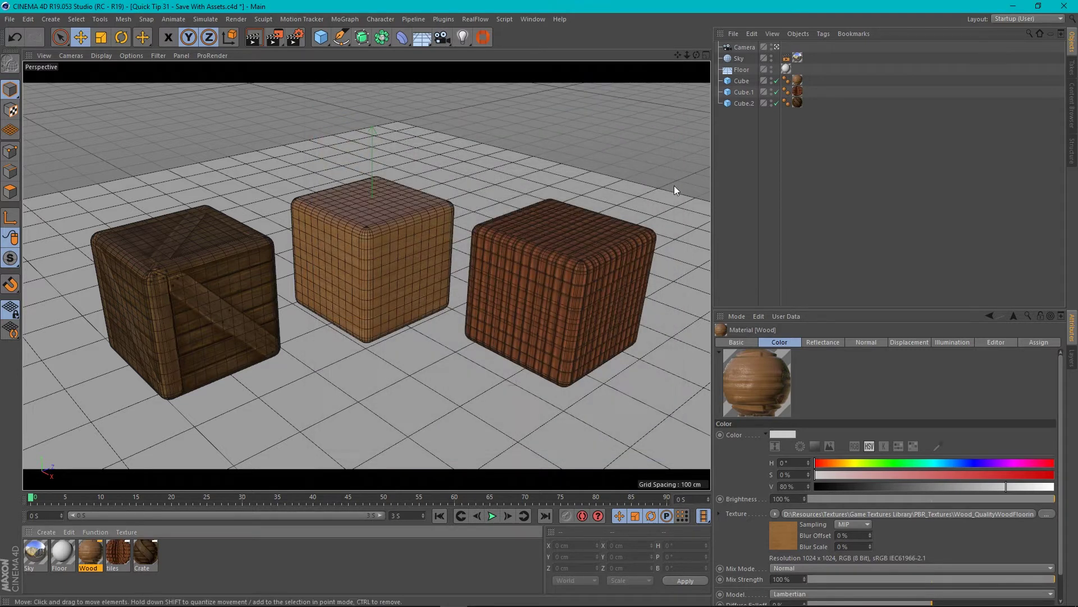
Step: Reopen the Wood material and look over its Reflectance and Color channels again
double_click(96, 555)
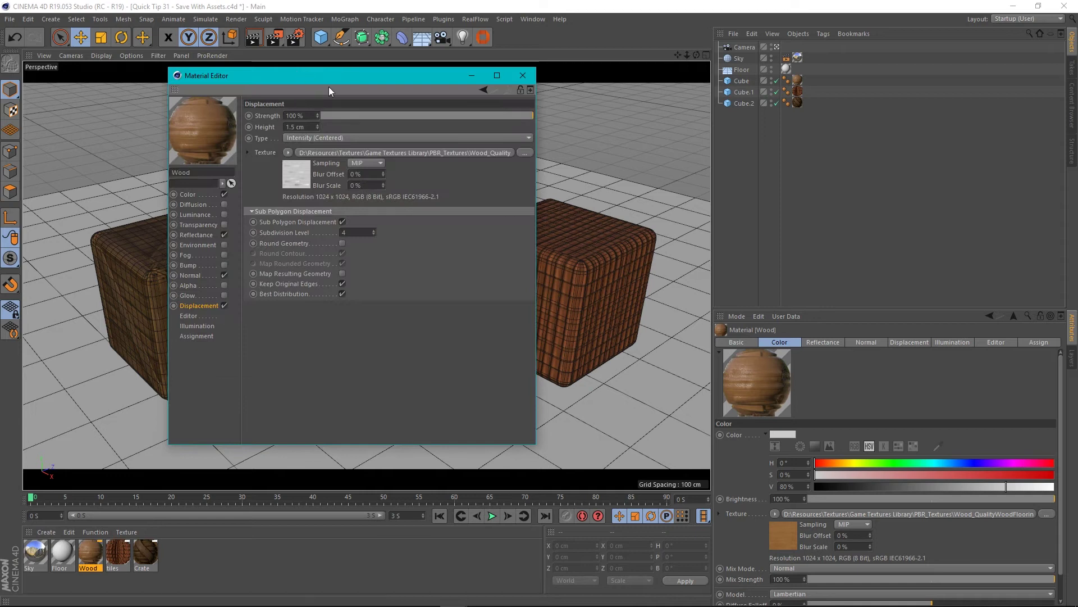
left_click_drag(433, 75, 561, 80)
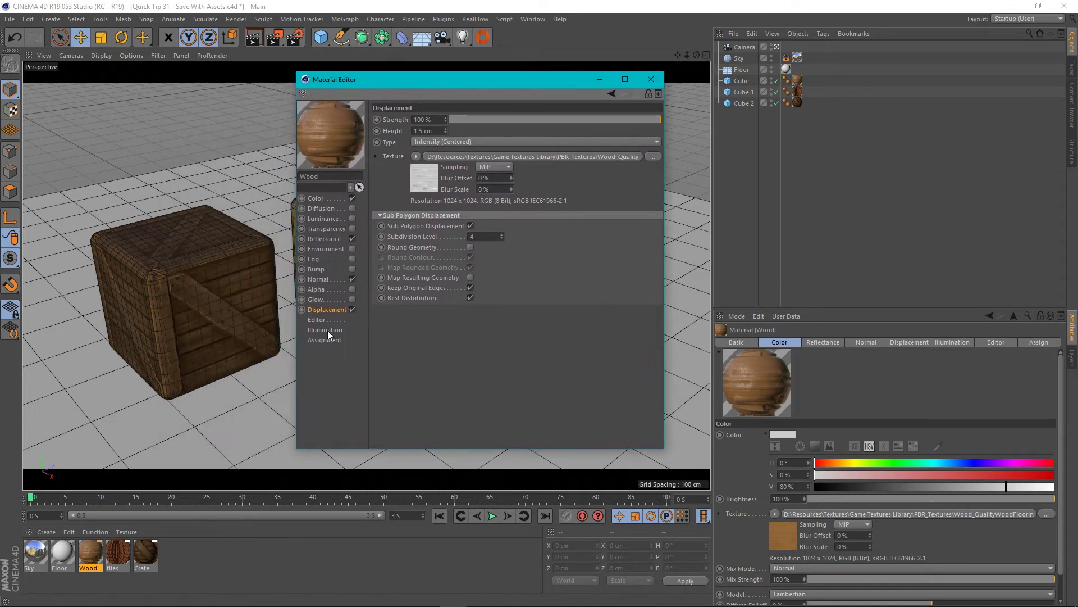
left_click(325, 238)
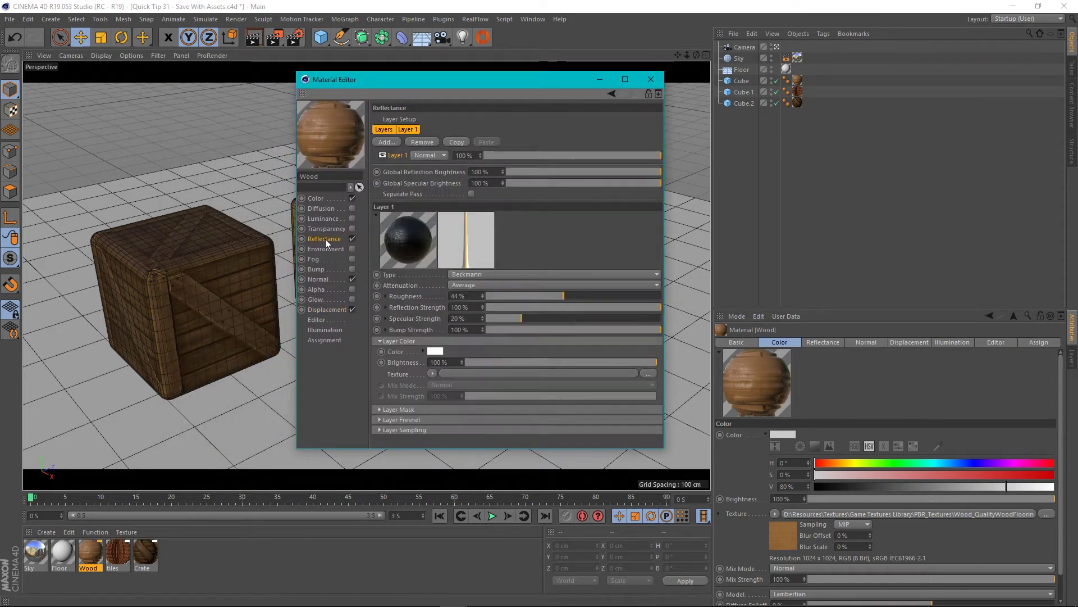
left_click(326, 196)
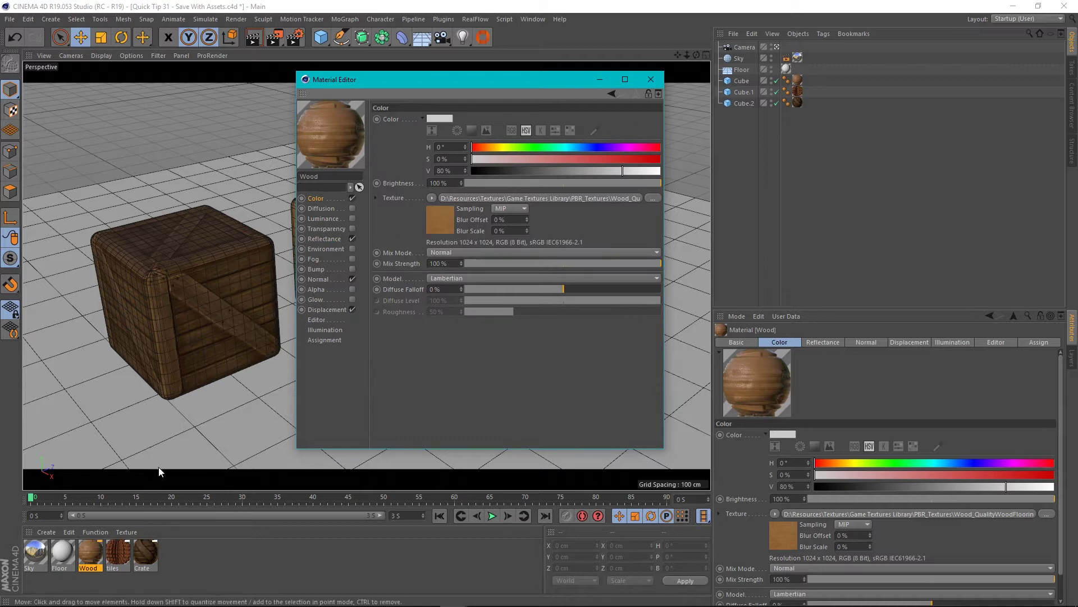
Step: Check the tiles, Crate and Floor materials, close the editor, and select the Sky material
left_click(118, 553)
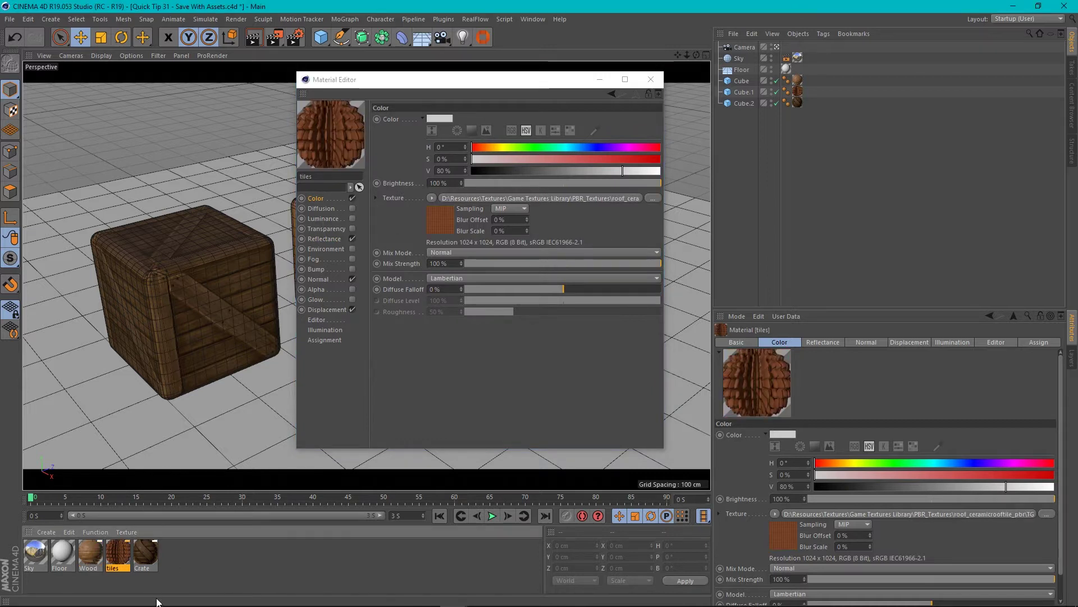
left_click(143, 556)
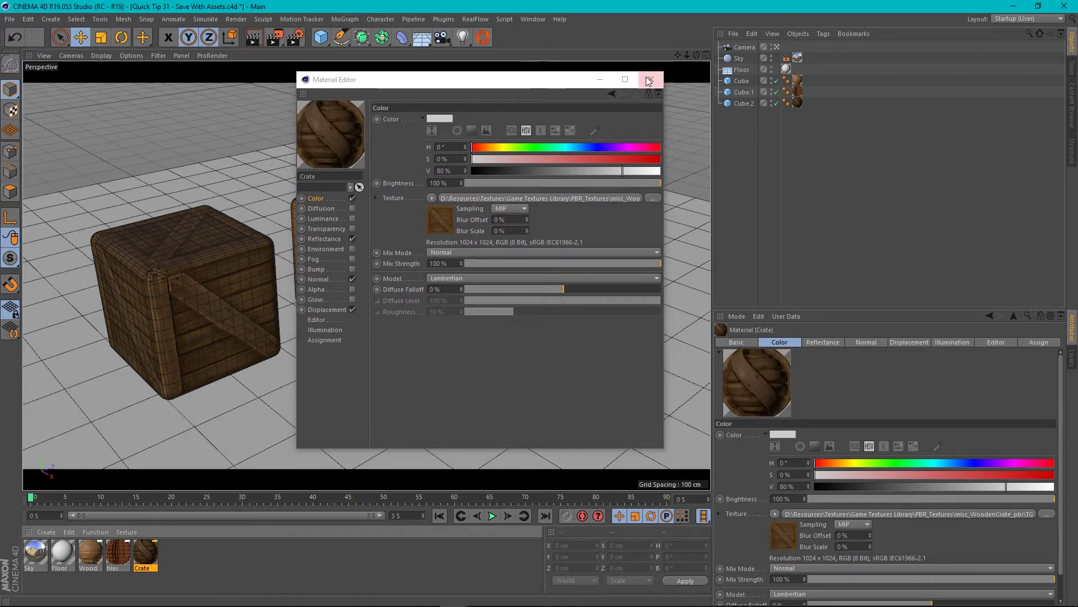
left_click(62, 556)
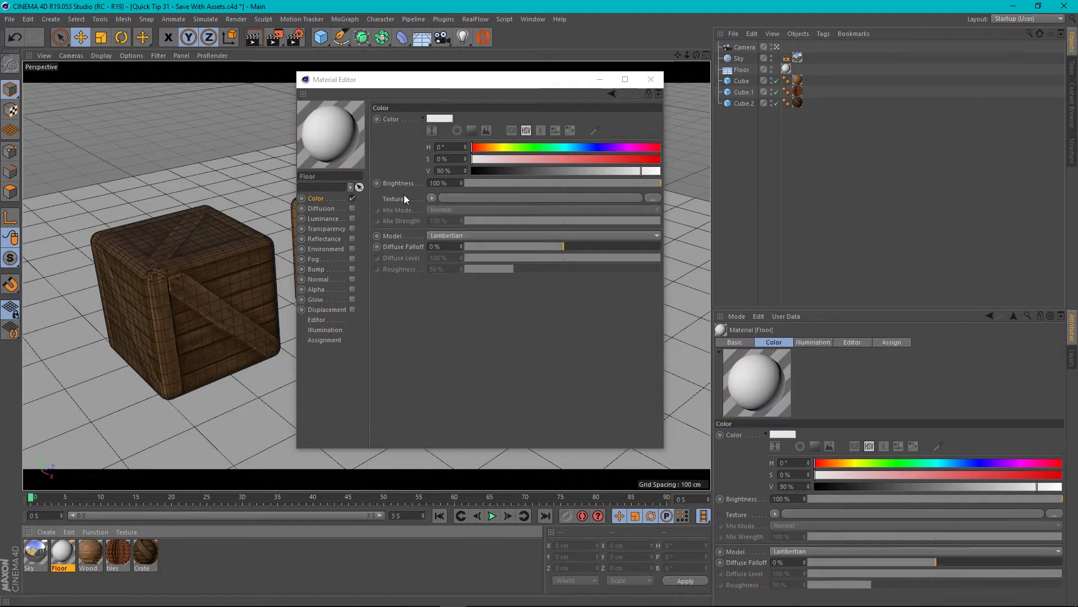
left_click(651, 79)
left_click(35, 553)
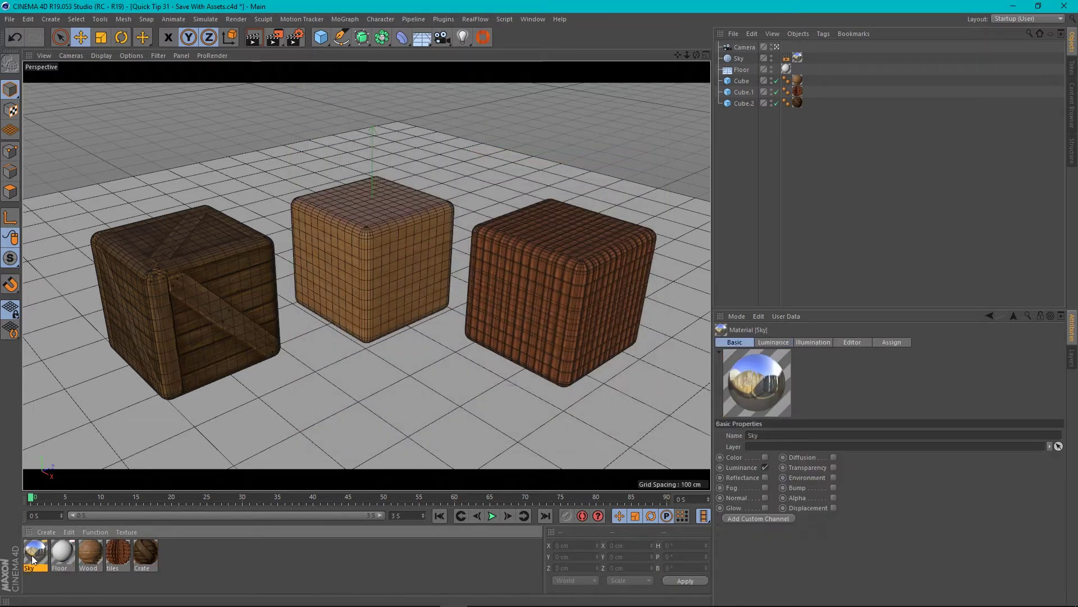
left_click(538, 20)
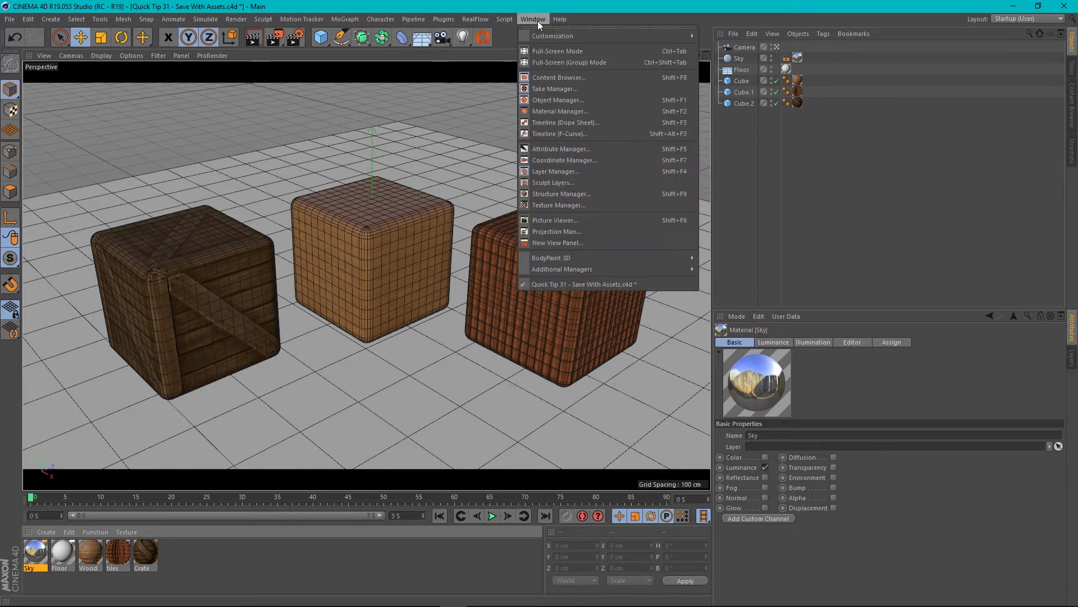
left_click(547, 94)
left_click_drag(518, 9, 1023, 34)
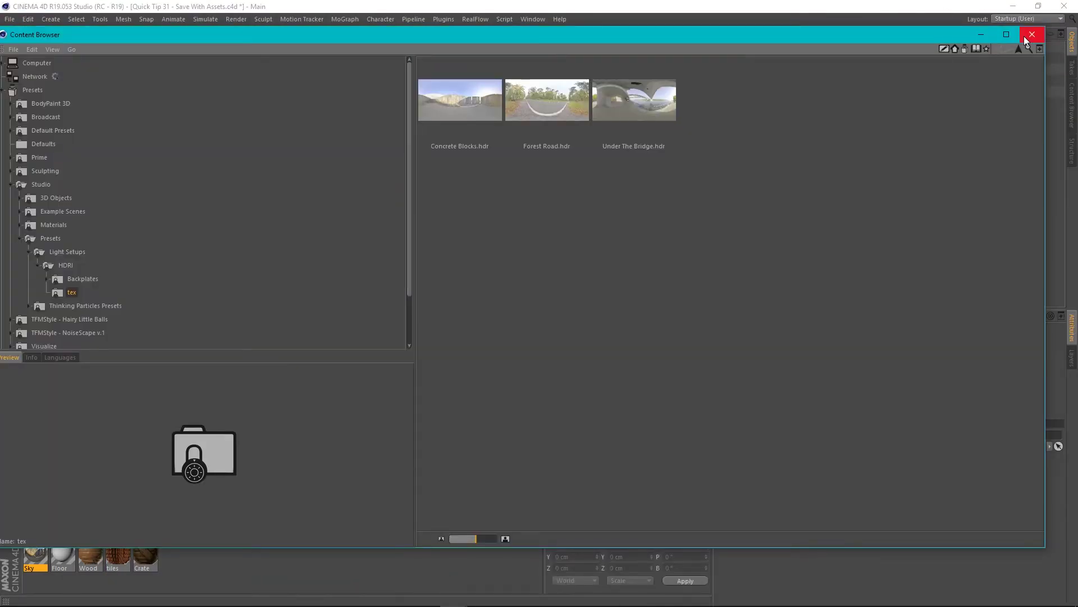
left_click(1023, 36)
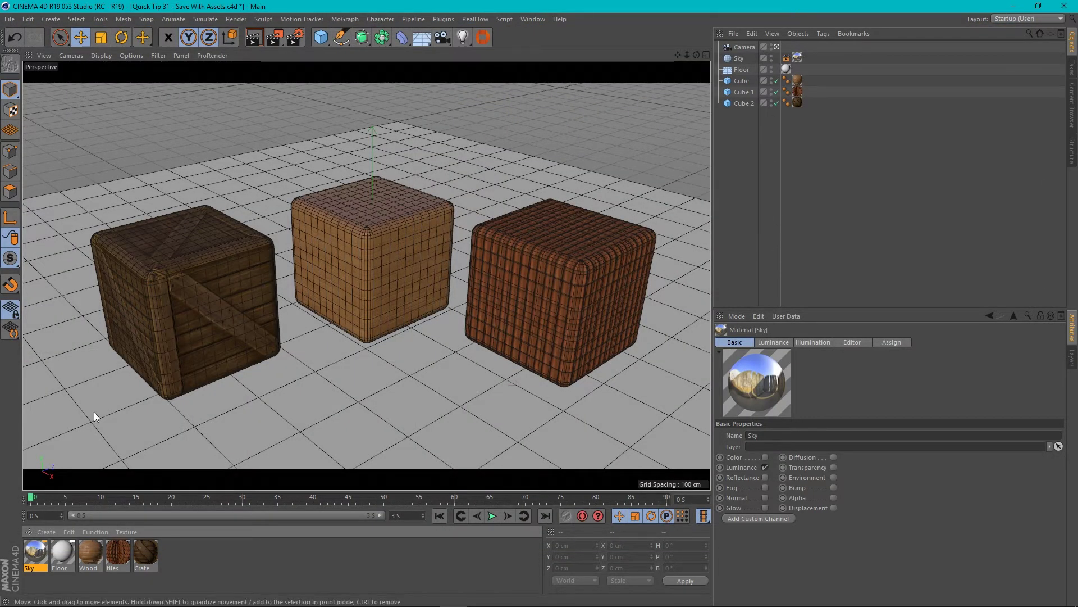
Step: Start a Save As for the scene, then cancel it without saving
left_click(9, 20)
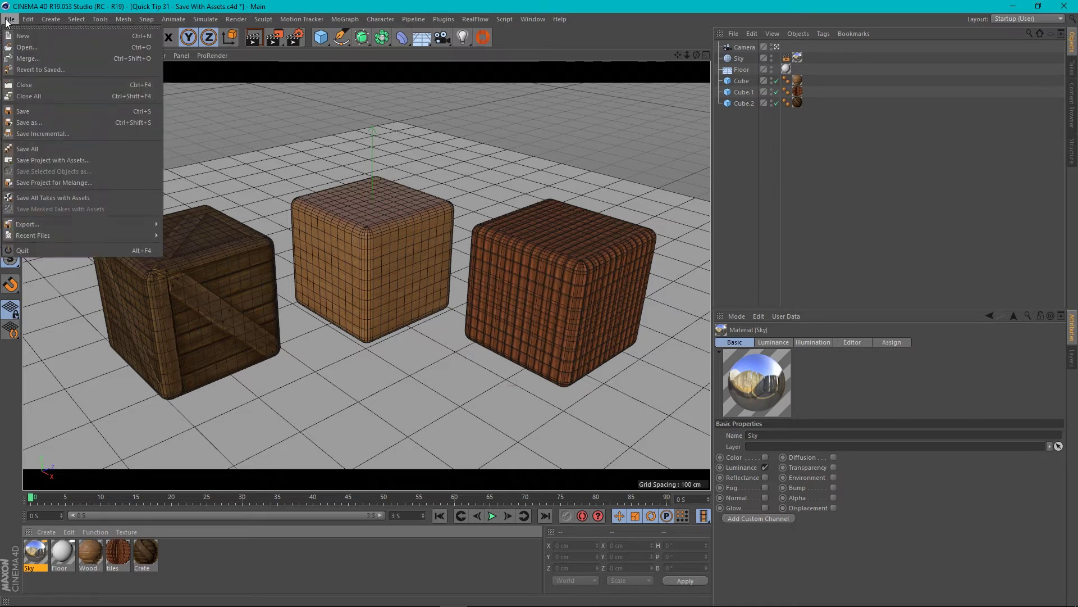
left_click(36, 123)
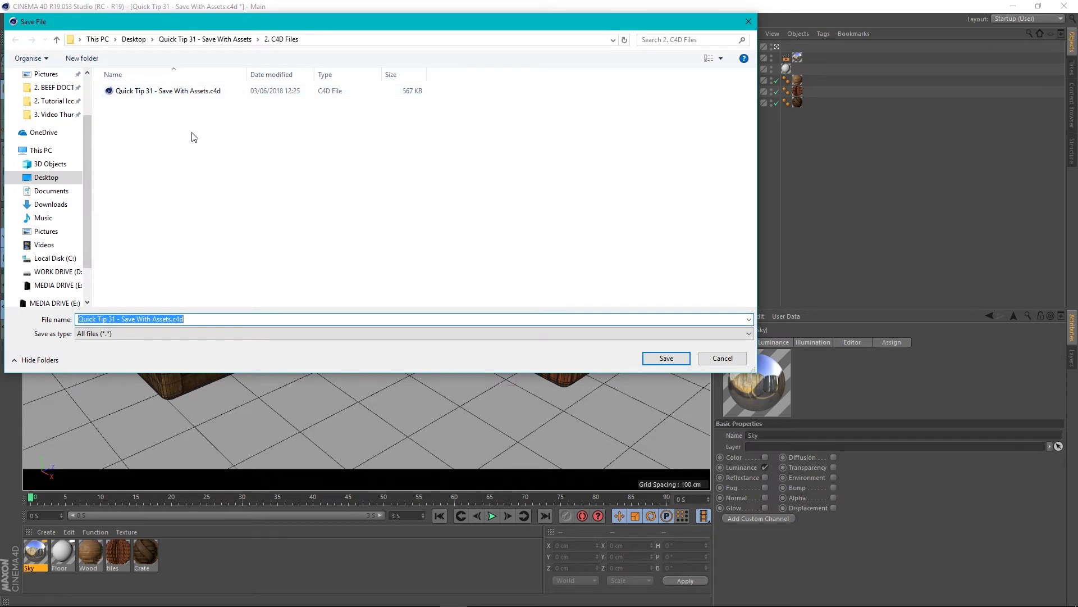
left_click(748, 22)
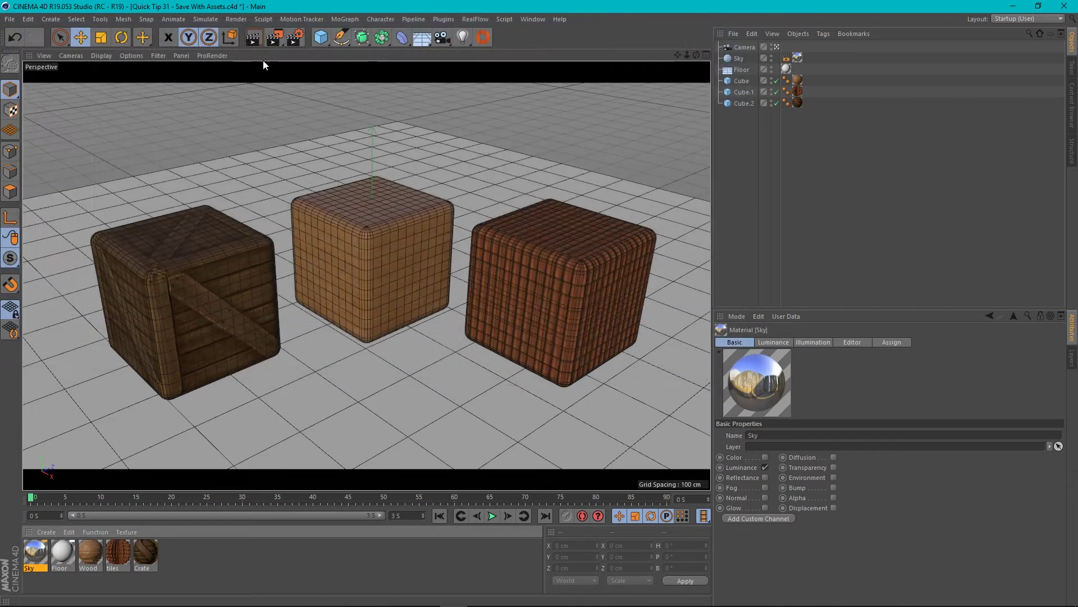
Step: Save the project with assets to the Desktop under the name 'Test'
left_click(9, 19)
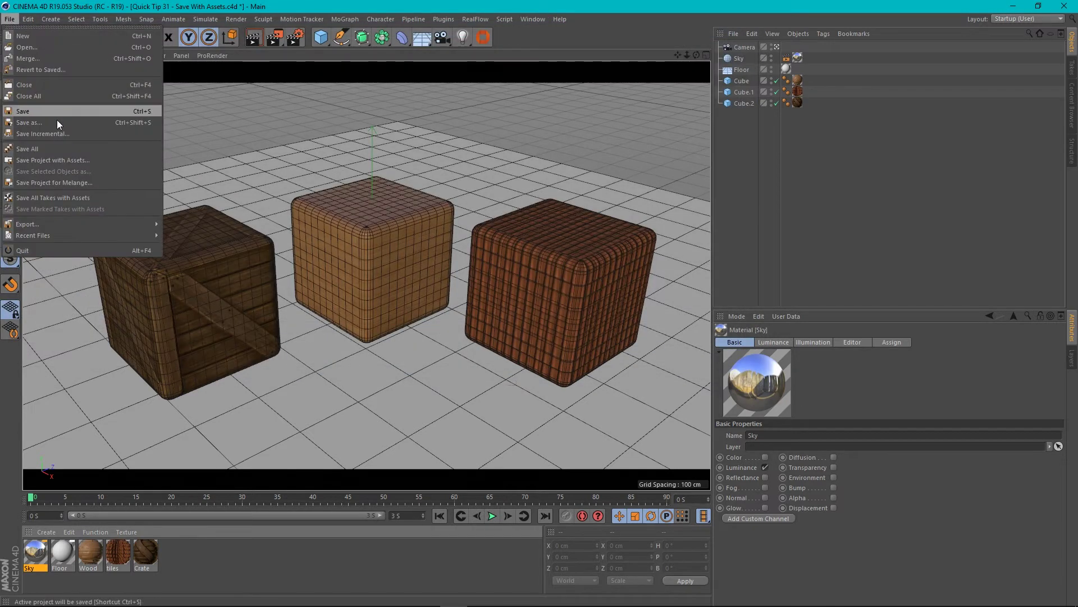
left_click(85, 160)
left_click_drag(447, 24, 550, 57)
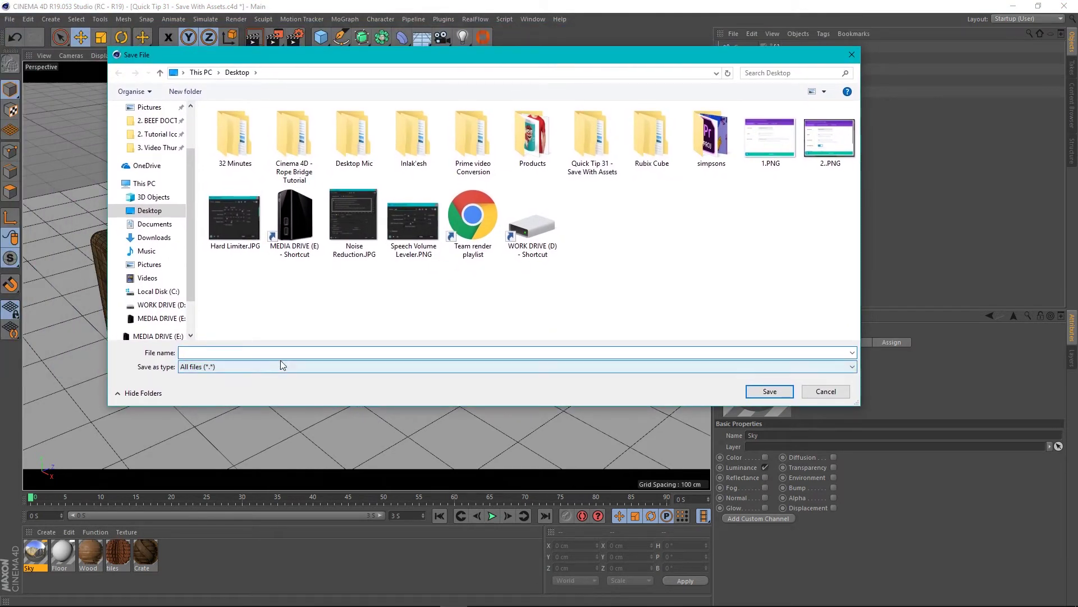
left_click(278, 354)
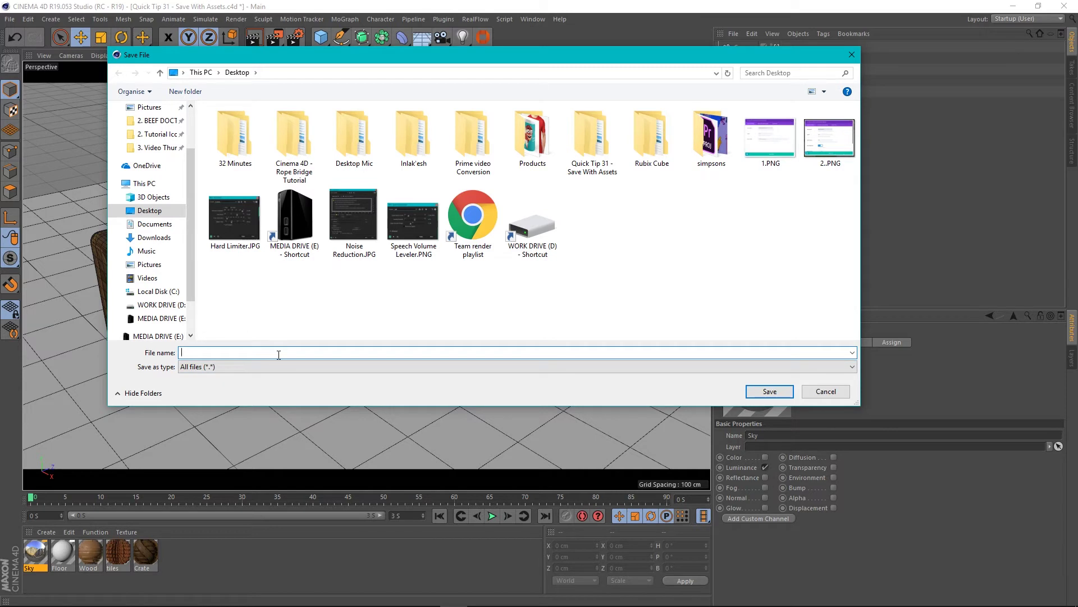
type("Test 01")
left_click(768, 390)
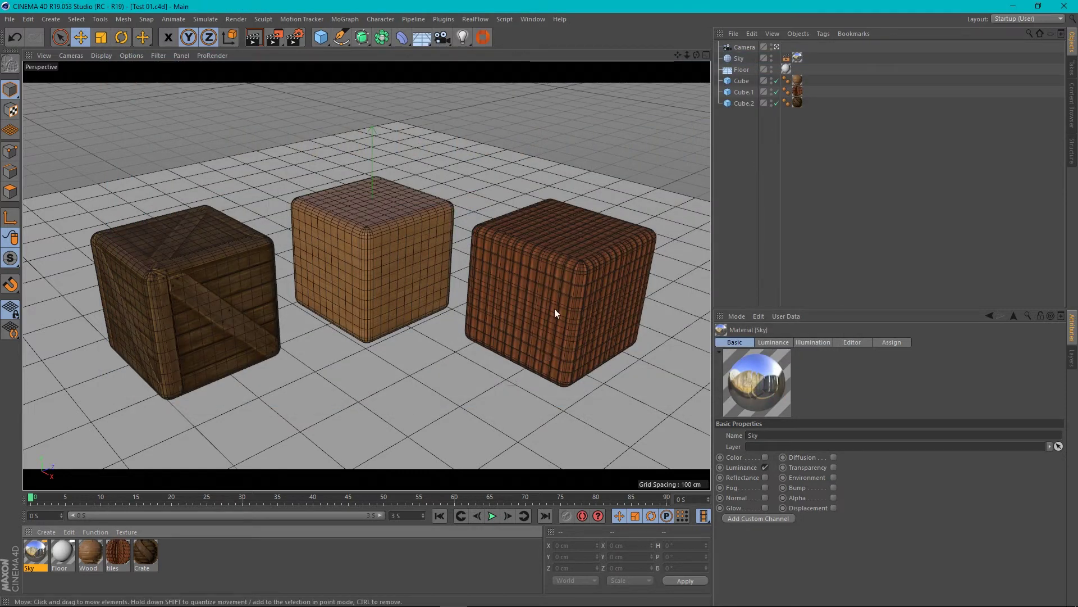
Step: Minimise Cinema 4D and open the Test 01 desktop folder full-screen, selecting Test 01.c4d
left_click(1013, 11)
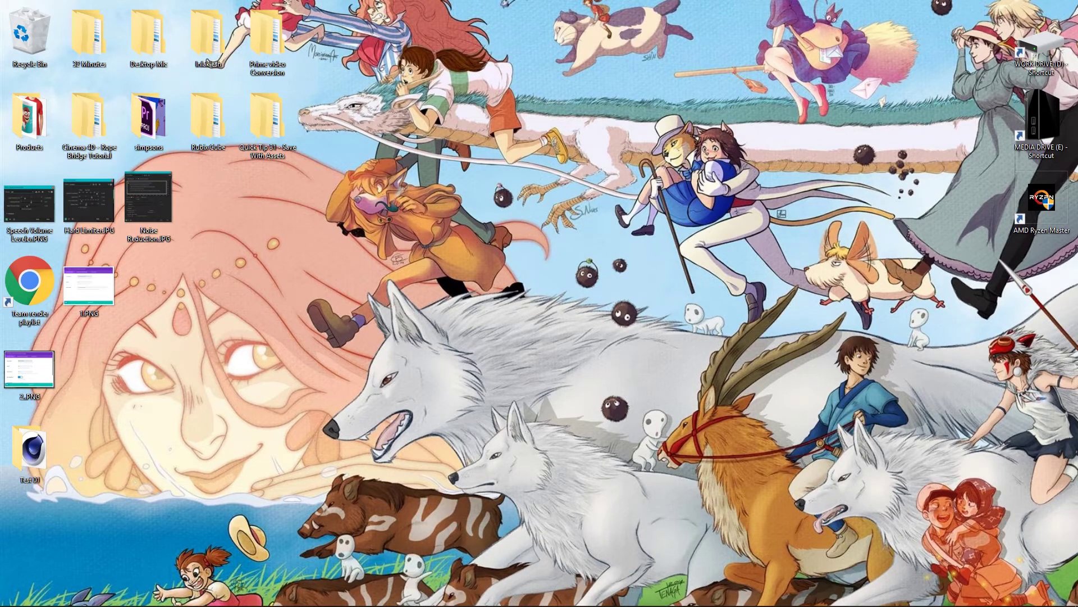
left_click_drag(1005, 159, 434, 114)
double_click(434, 114)
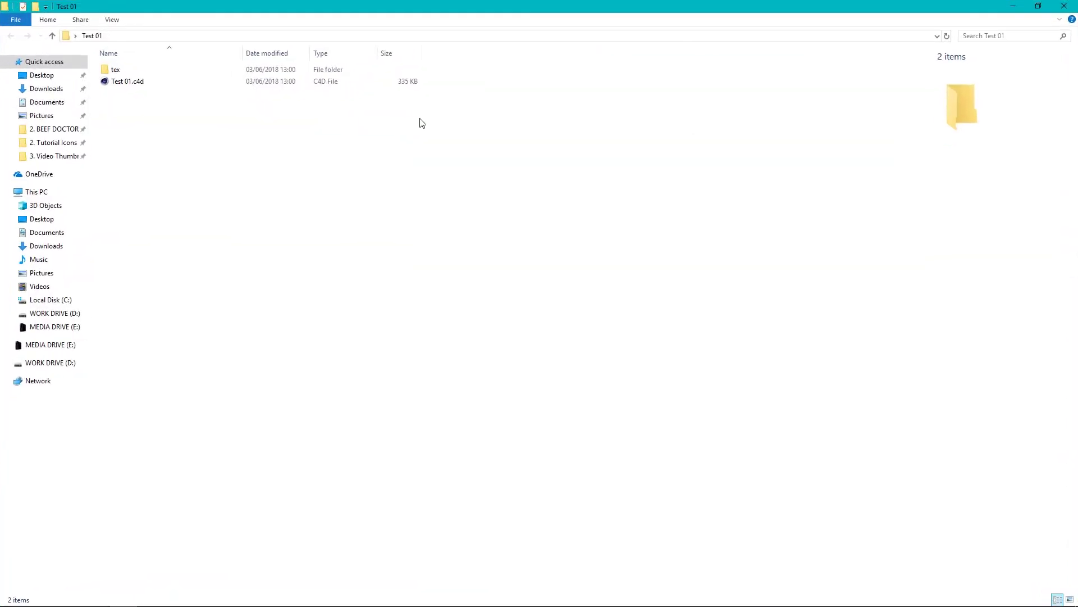
left_click(125, 82)
Step: Open the tex folder, select Concrete Blocks.hdr and open it in Photoshop
double_click(117, 72)
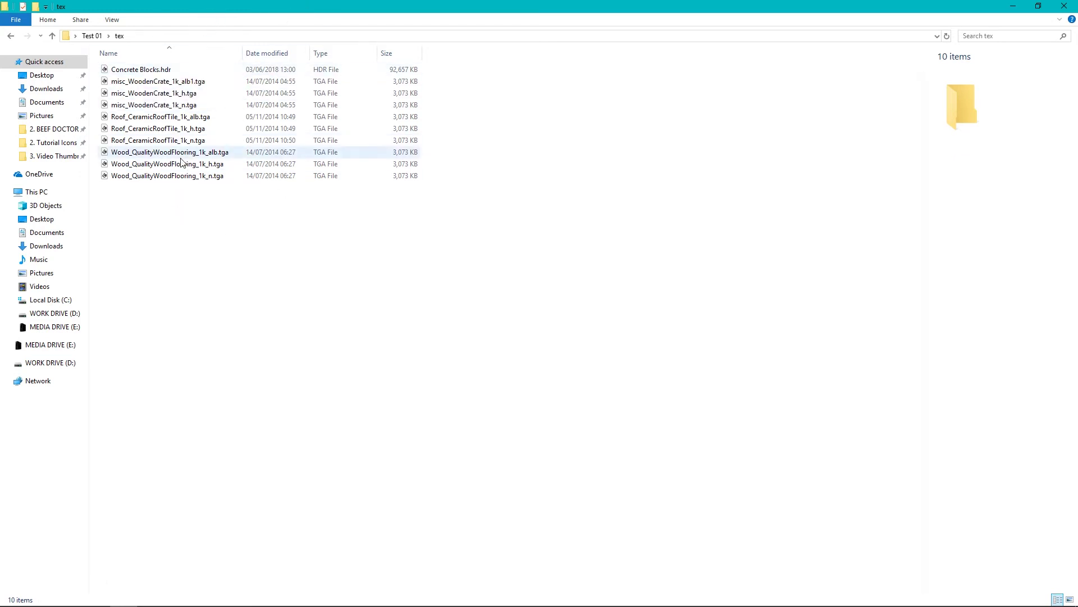
left_click_drag(209, 5, 413, 110)
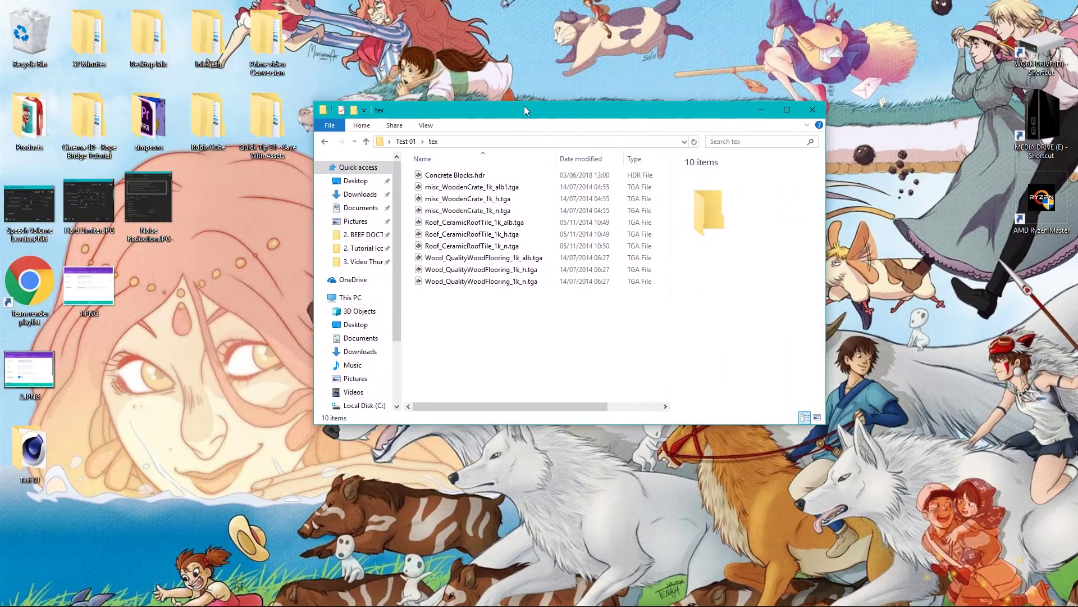
left_click(442, 178)
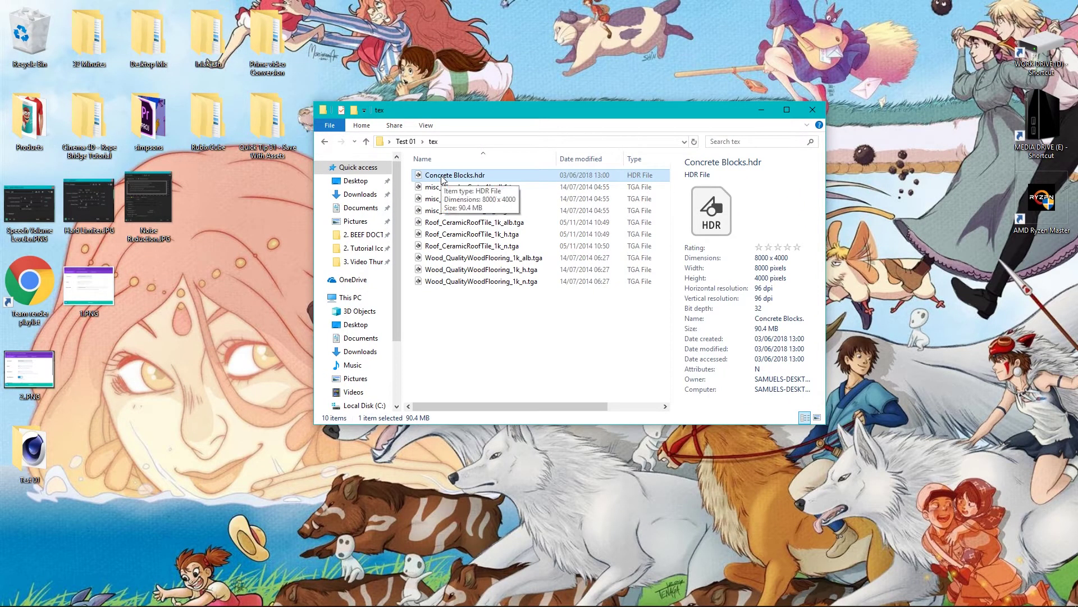
double_click(442, 177)
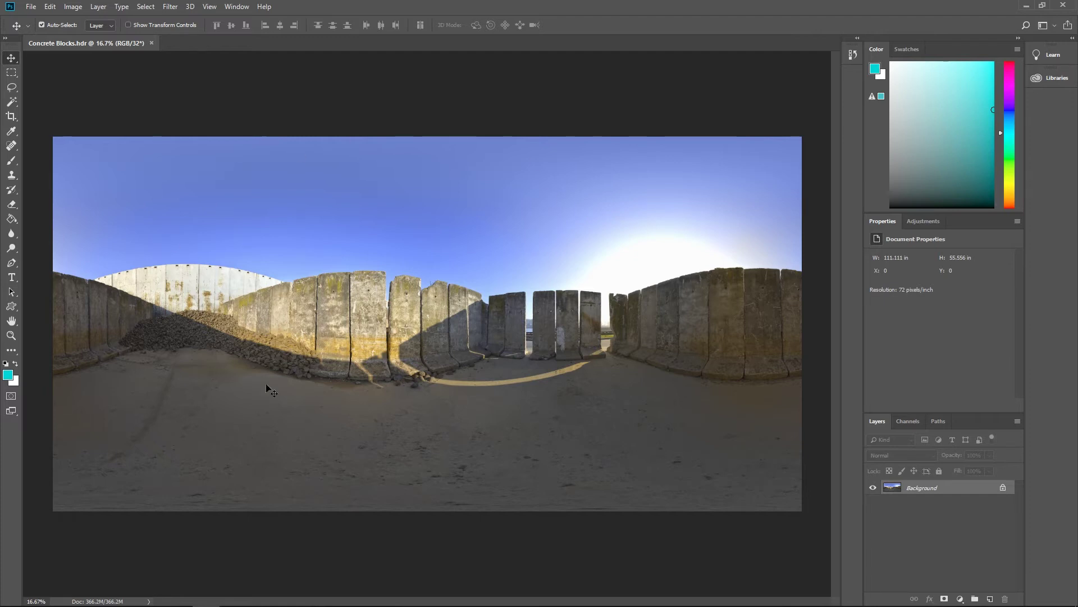
Step: Close Photoshop after viewing the Concrete Blocks.hdr panorama and restore Cinema 4D
left_click(1063, 5)
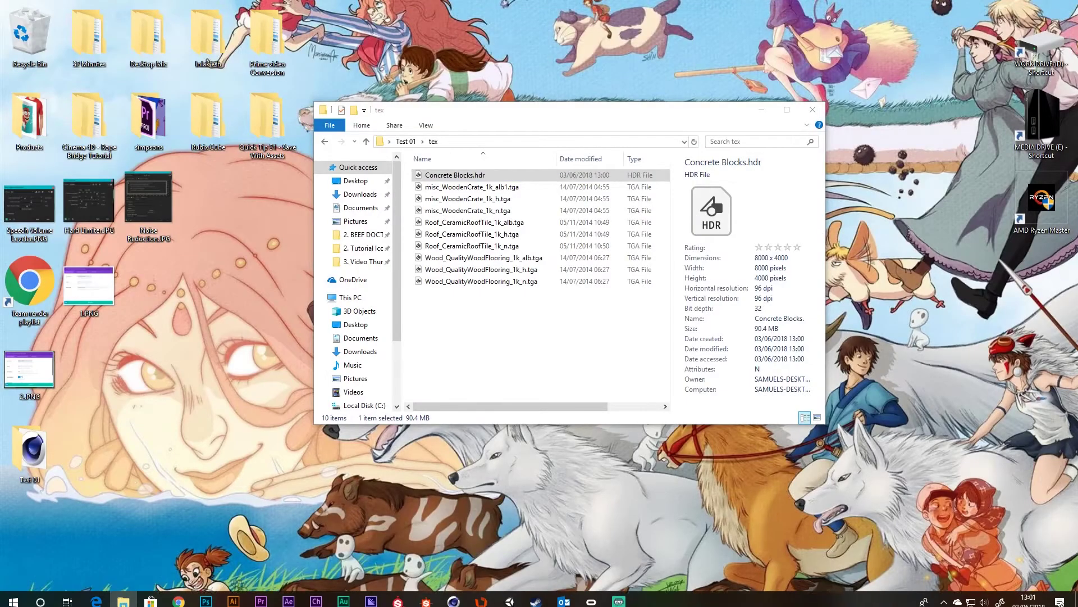
left_click(463, 603)
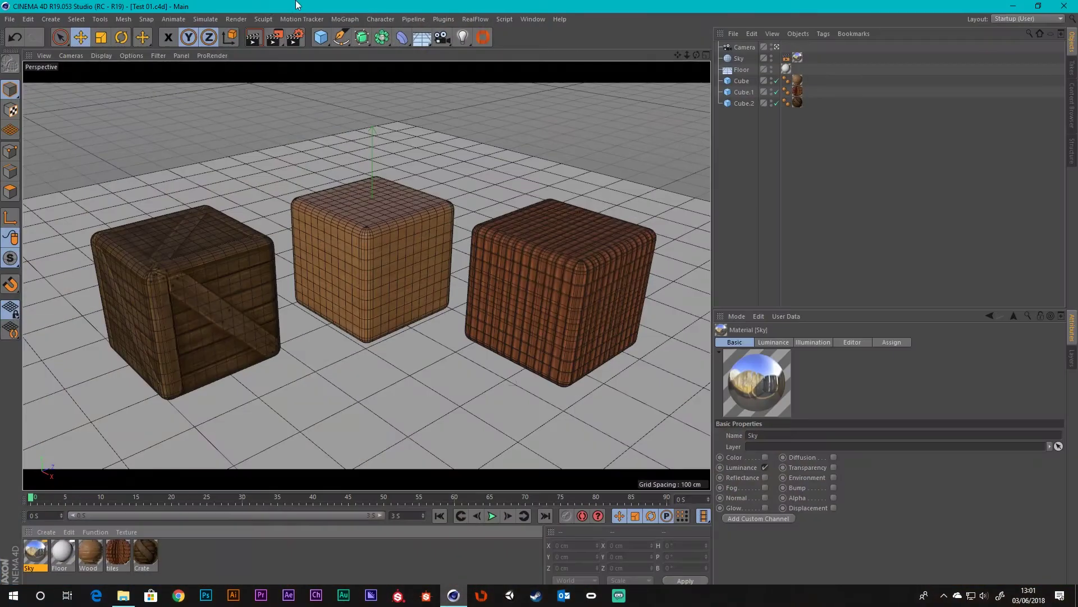
Step: Verify Sky's Luminance texture is Concrete Blocks.hdr (8000 x 4000, 32-bit), then open the Content Browser
double_click(33, 554)
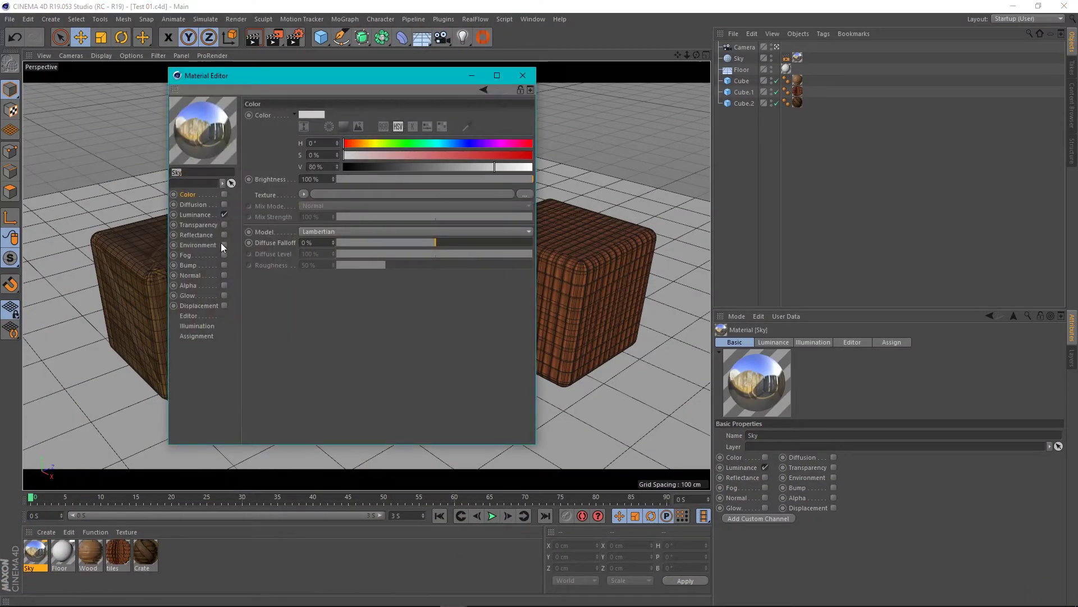
left_click(194, 215)
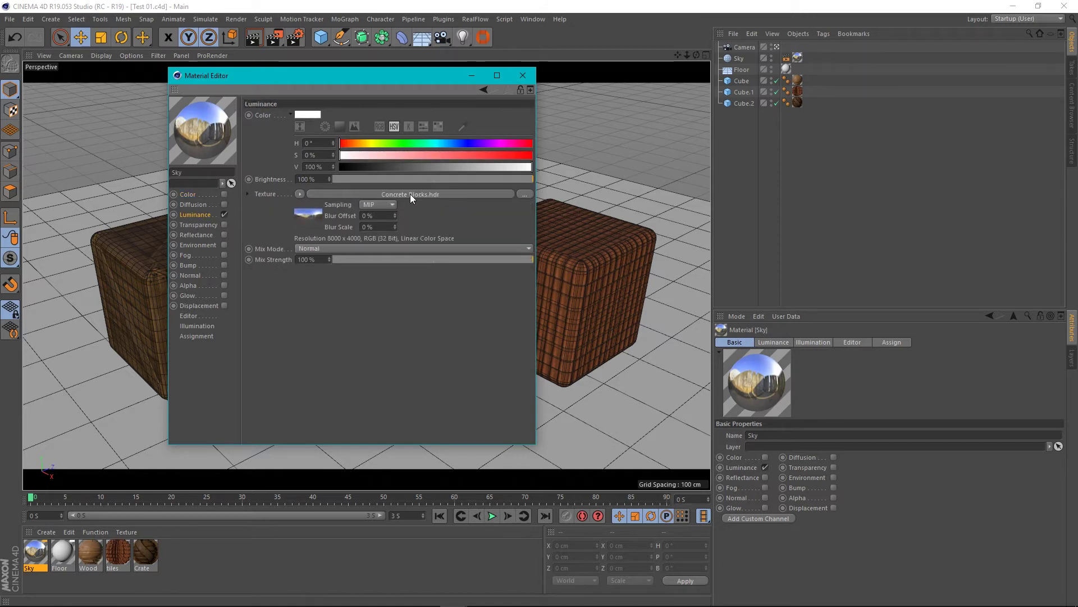
left_click(410, 194)
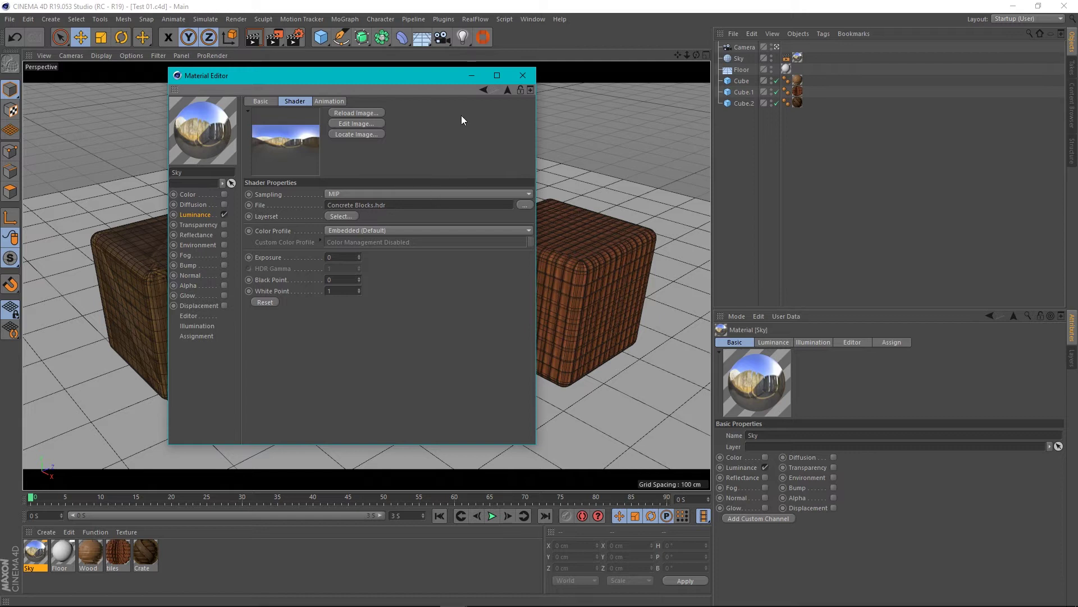
left_click(522, 75)
left_click(531, 19)
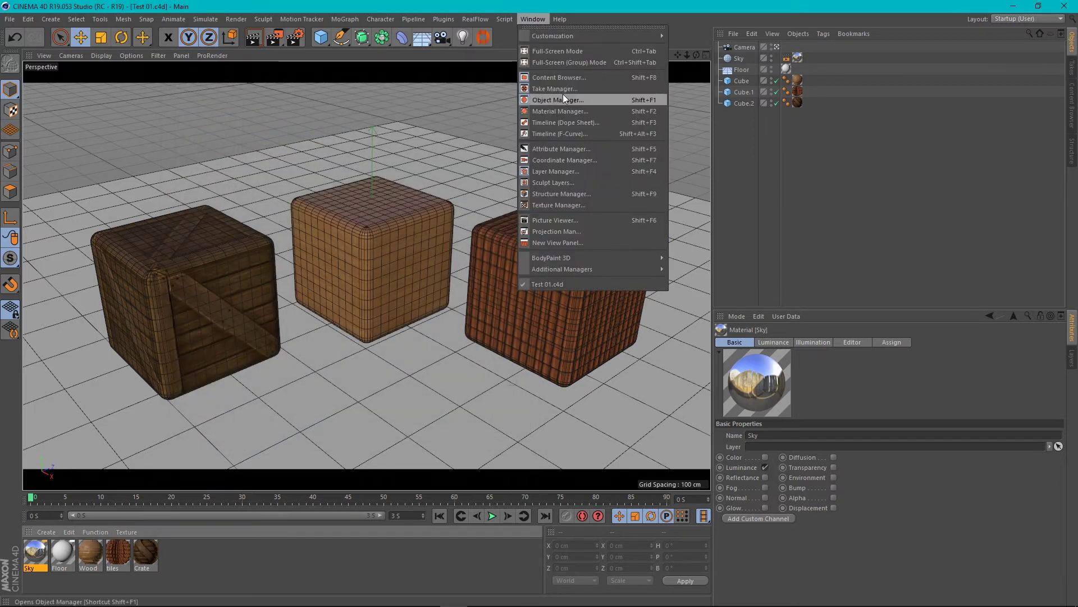
left_click(567, 77)
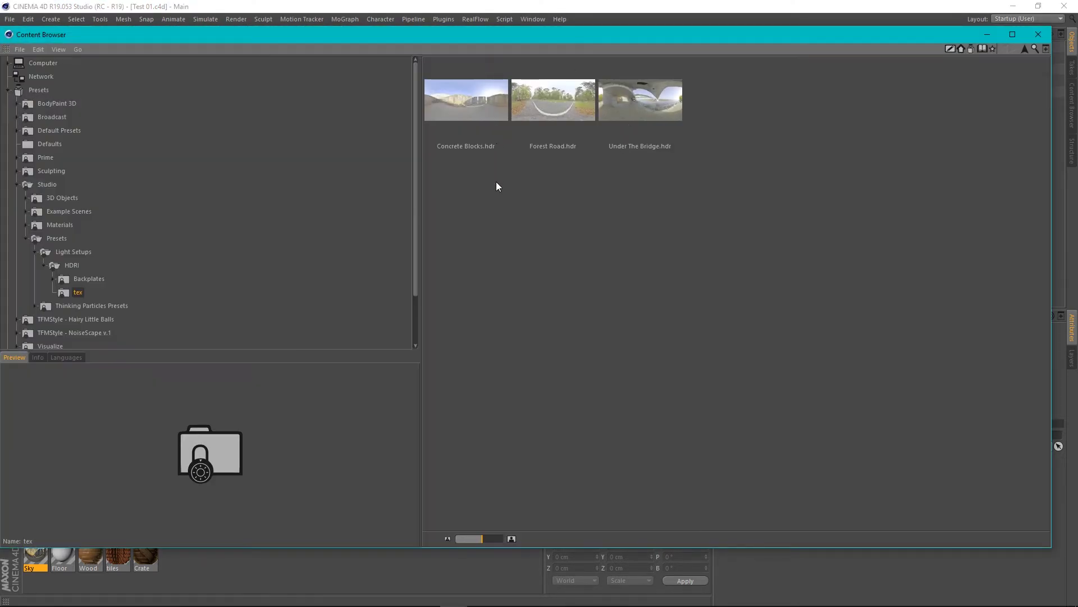
left_click(468, 118)
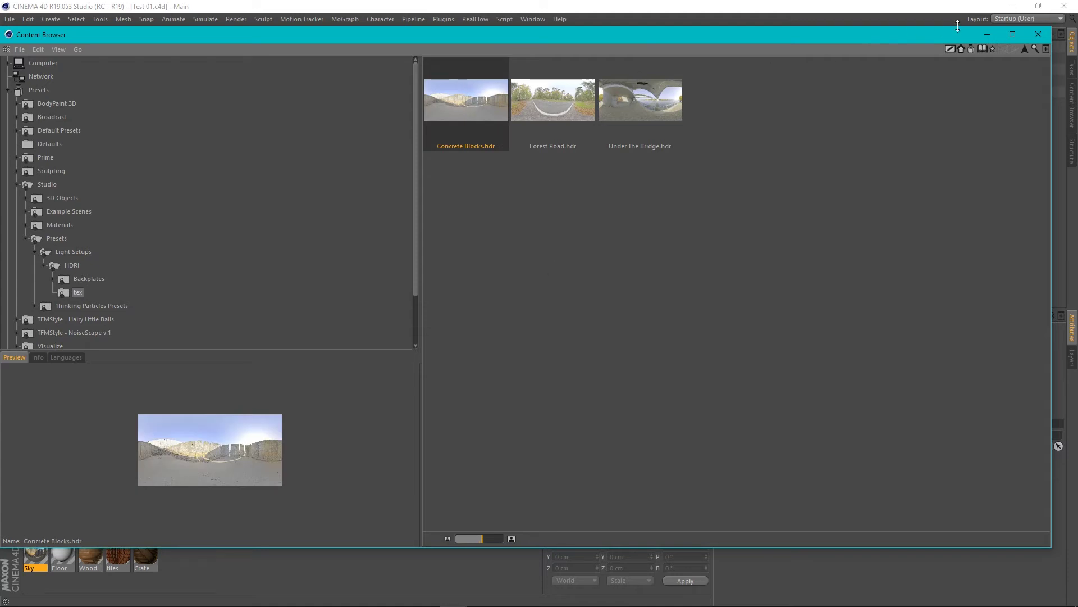
left_click(1038, 35)
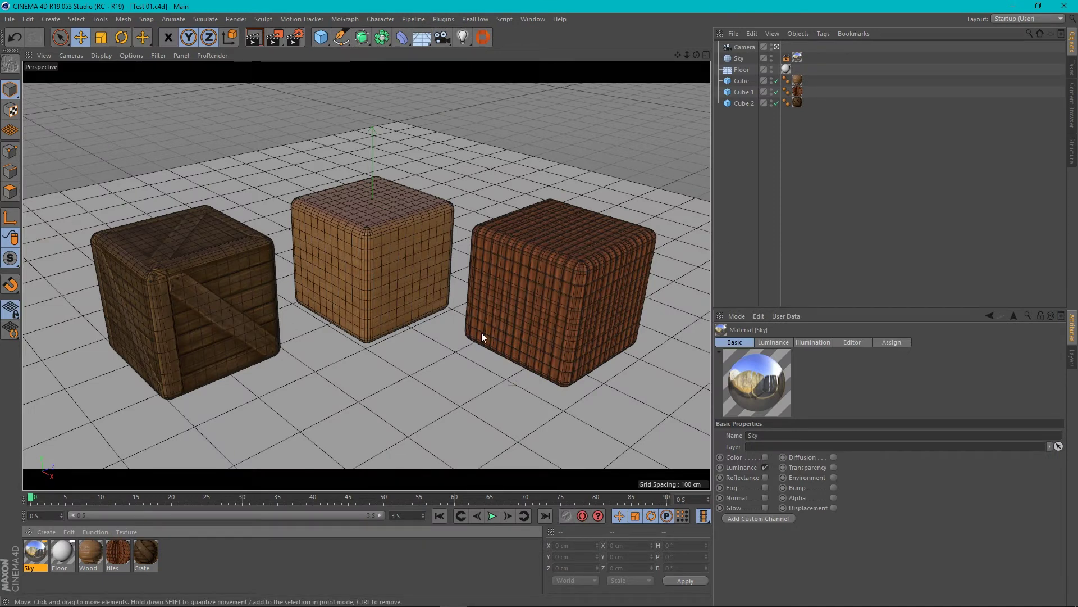
left_click(90, 553)
left_click(123, 561)
left_click(143, 555)
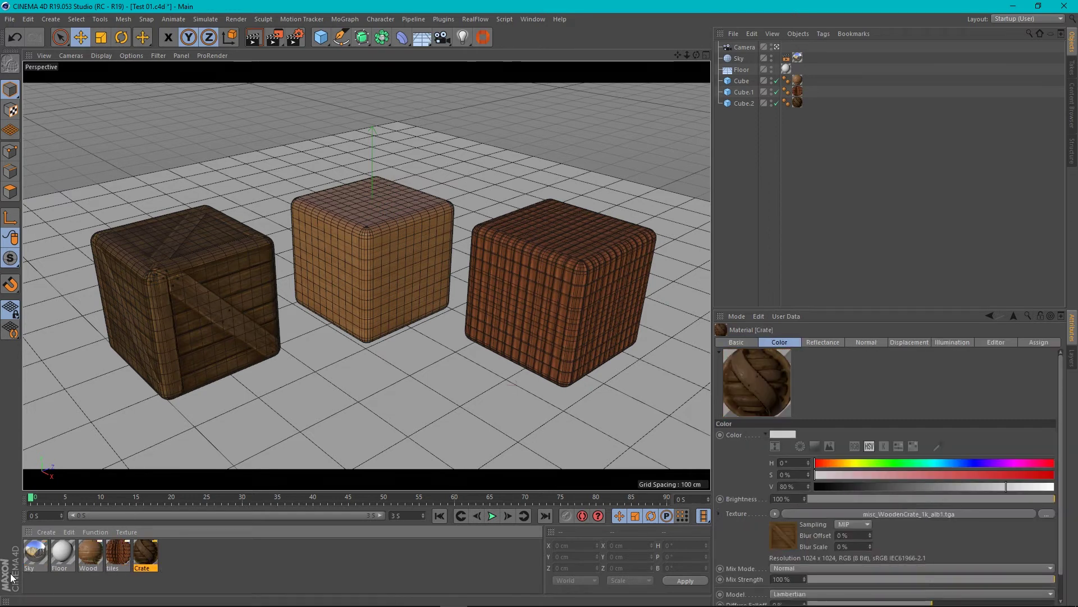
left_click(32, 552)
left_click(534, 19)
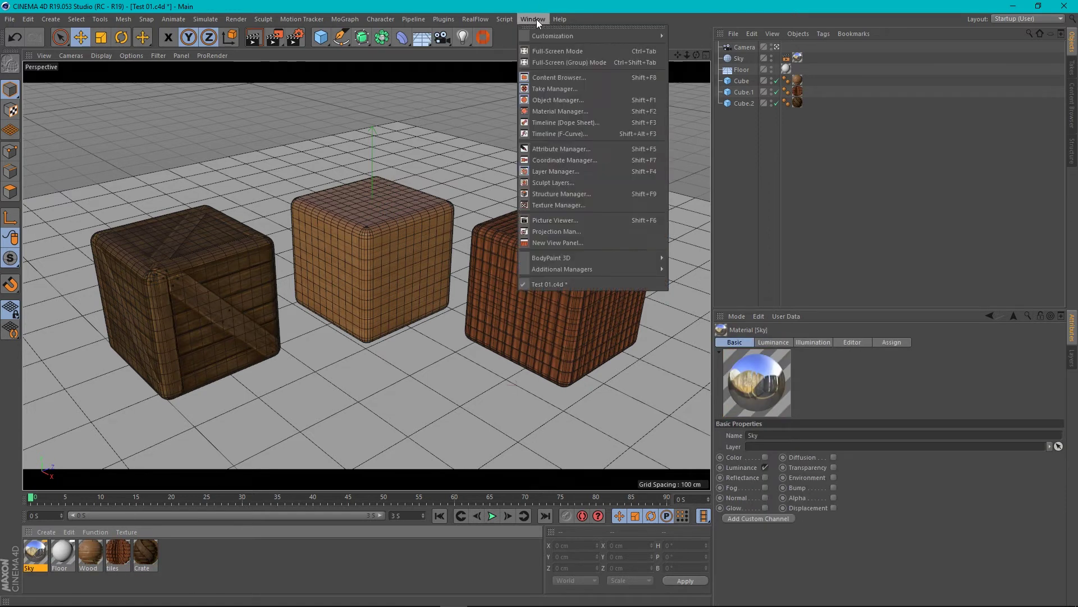
left_click(564, 79)
left_click_drag(524, 35, 546, 39)
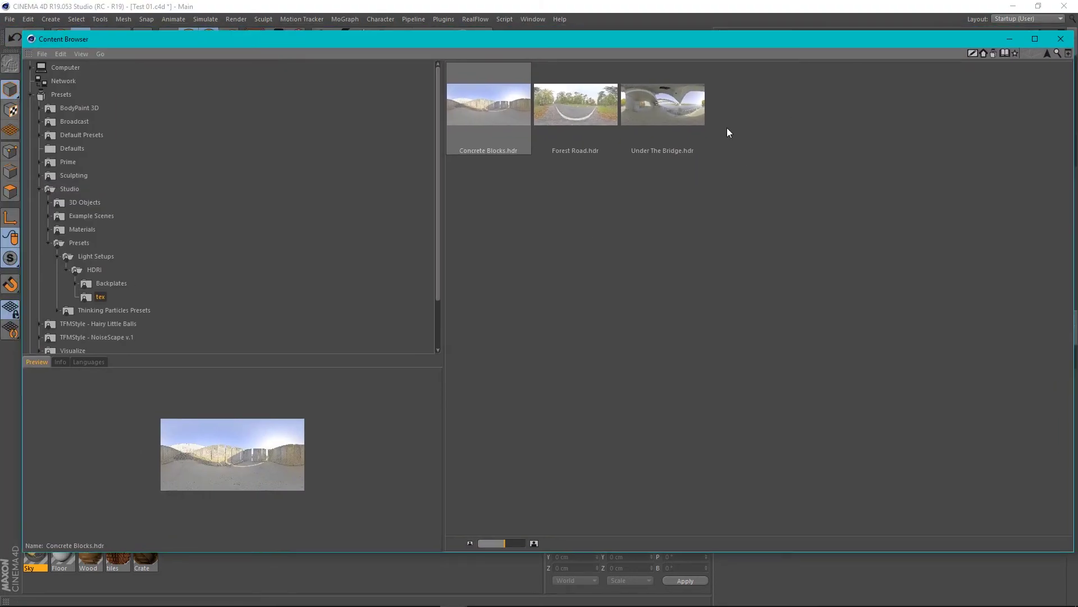
left_click(1059, 44)
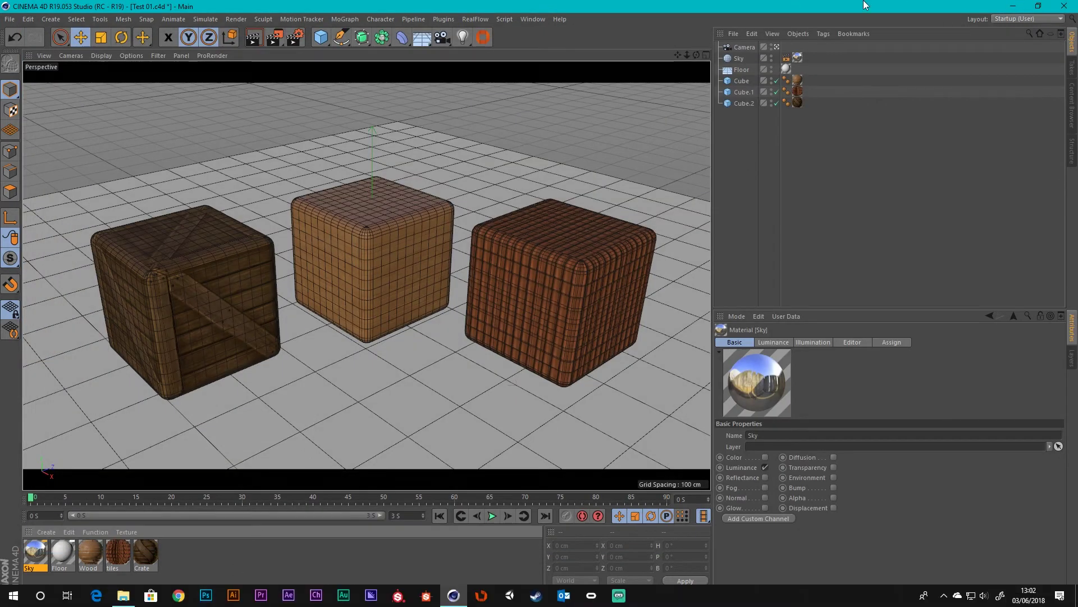
Step: Inspect the Test 01 project and its tex textures in Explorer, then close them and restore Cinema 4D
left_click(1011, 7)
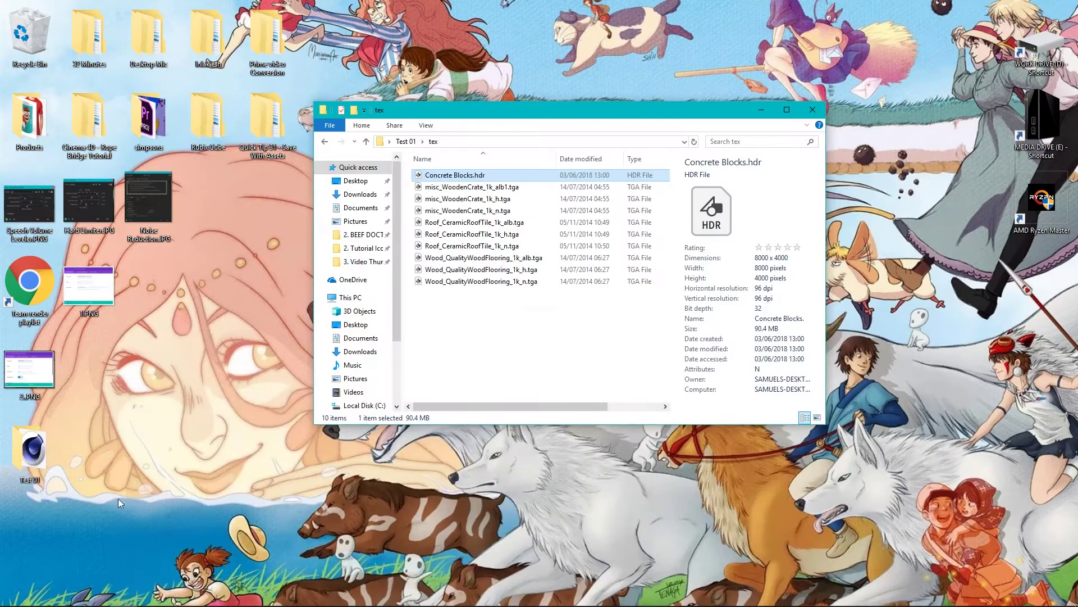
double_click(22, 462)
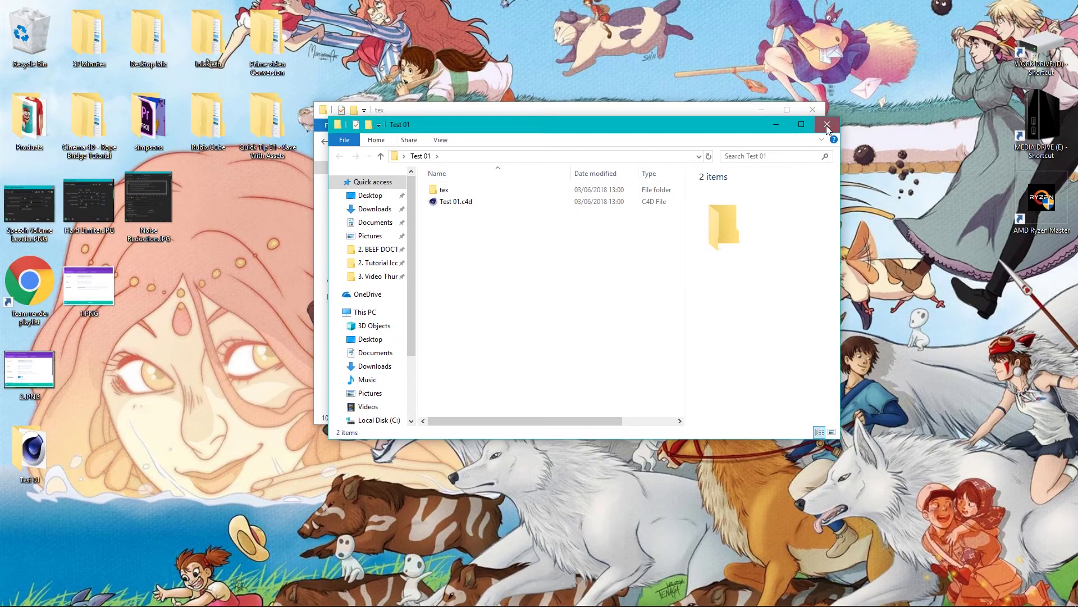
left_click(827, 124)
double_click(543, 111)
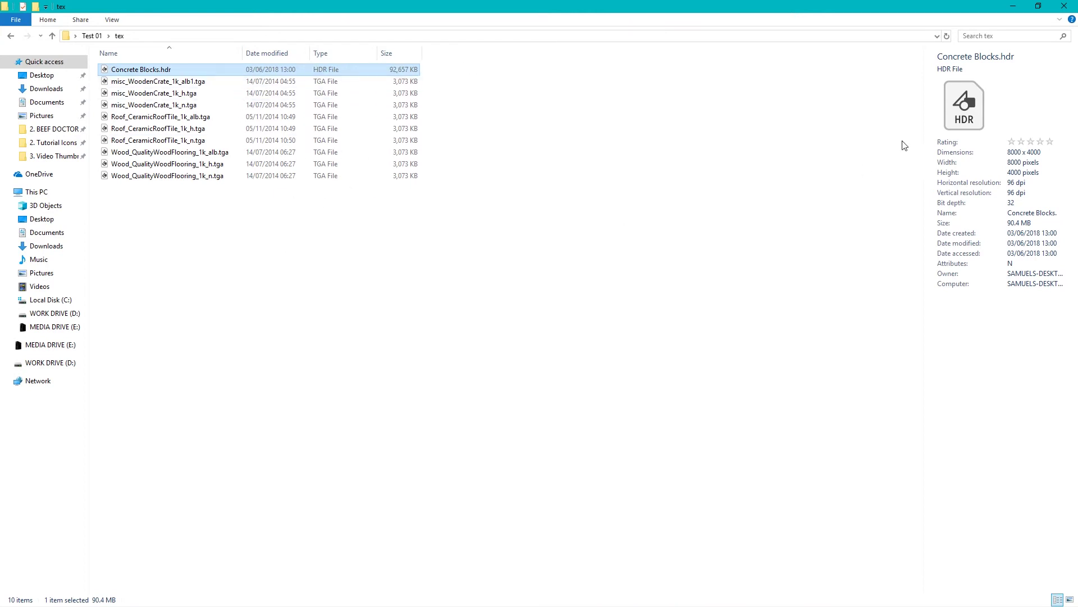
left_click(1064, 5)
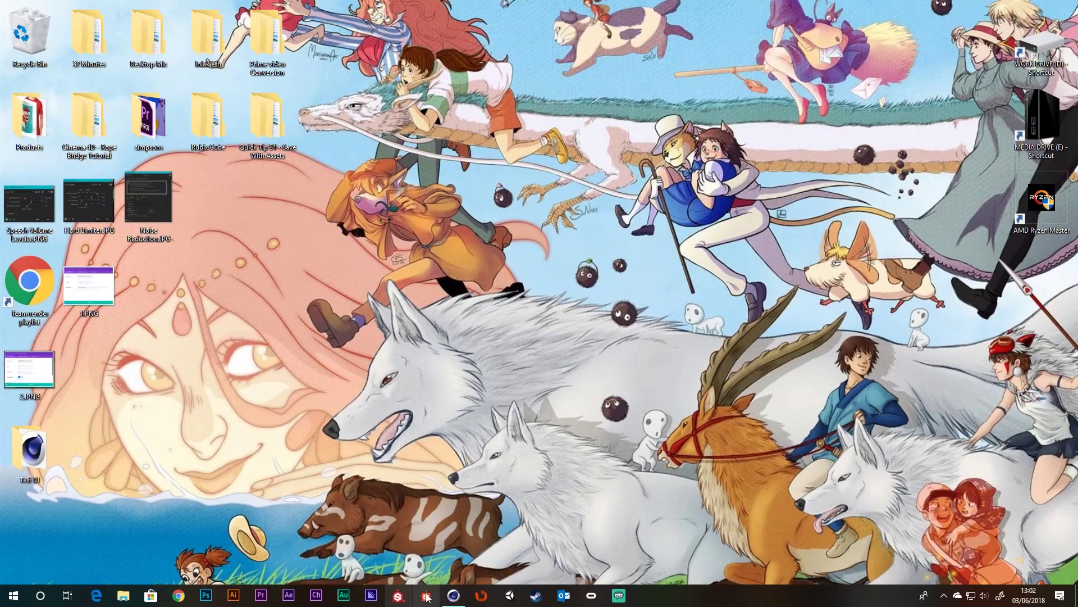
left_click(454, 600)
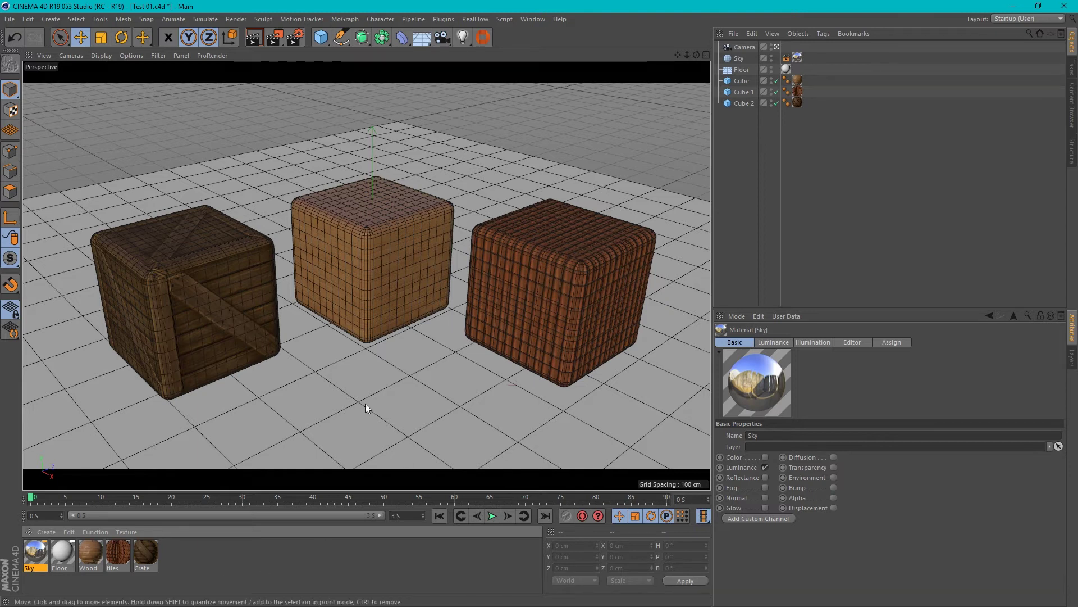
Step: Open the Sky material's Concrete Blocks.hdr texture settings and launch it in Photoshop as RGB/32
double_click(33, 565)
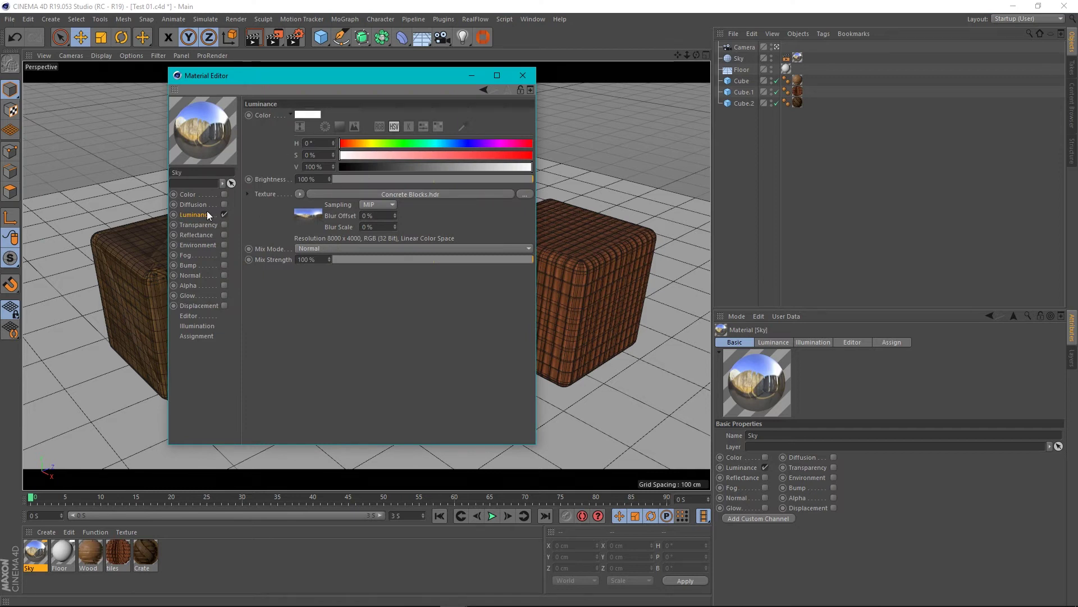
left_click(416, 194)
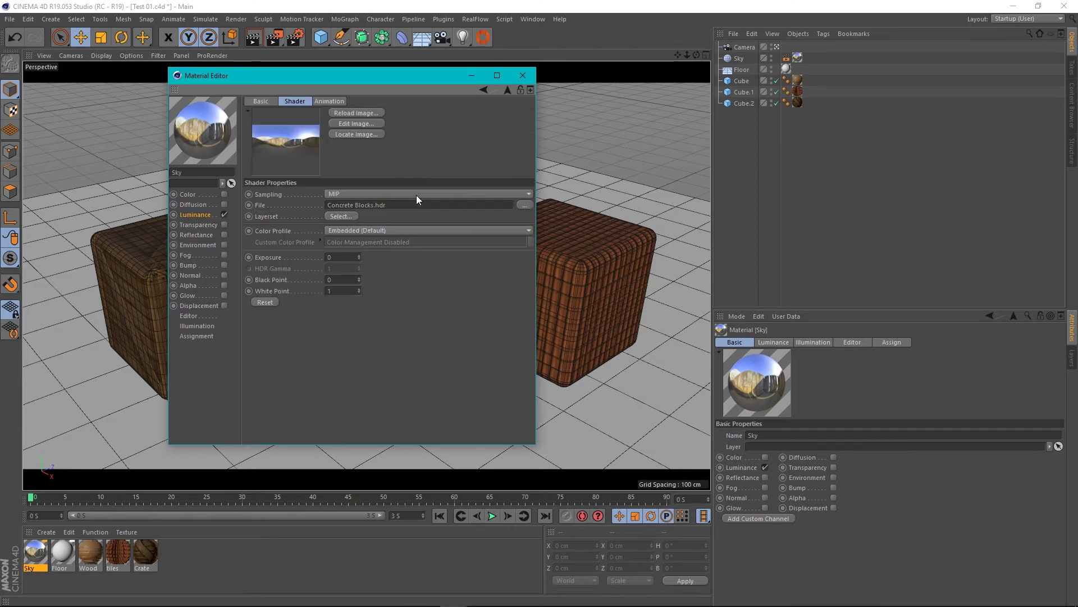
left_click(348, 125)
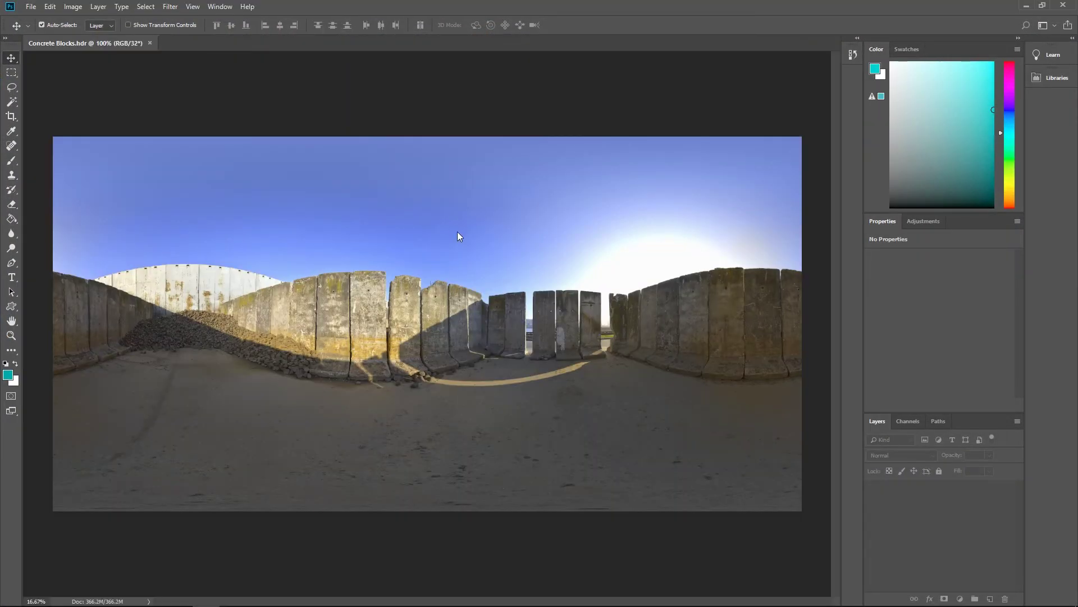
left_click(31, 6)
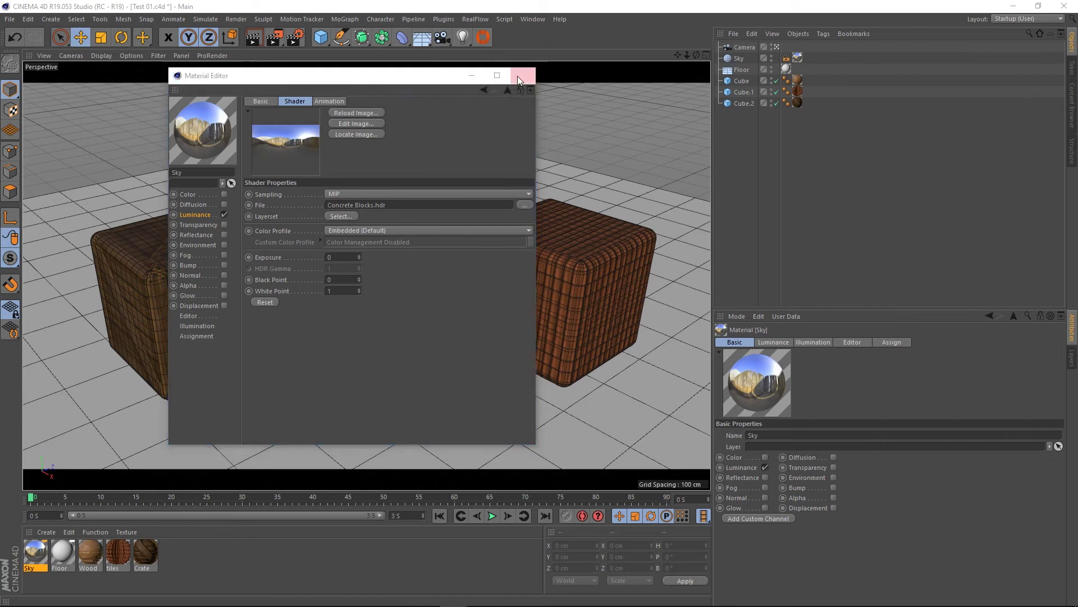
left_click(521, 75)
Step: Open Concrete Blocks.hdr from the Content Browser in a maximised, zoomed-out Picture Viewer, then bring up its File menu
left_click(531, 18)
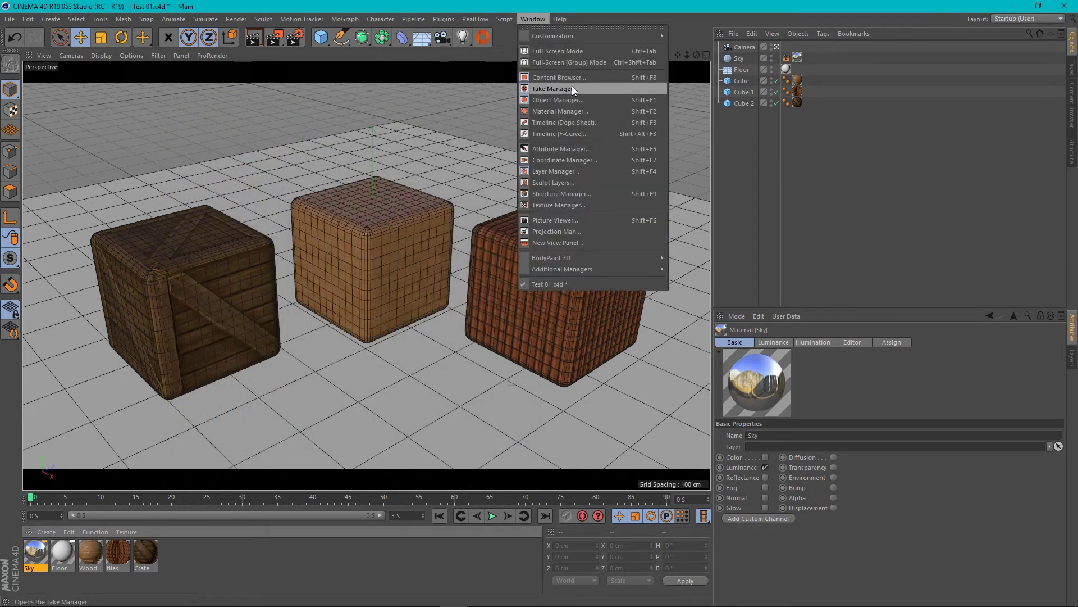
left_click(558, 78)
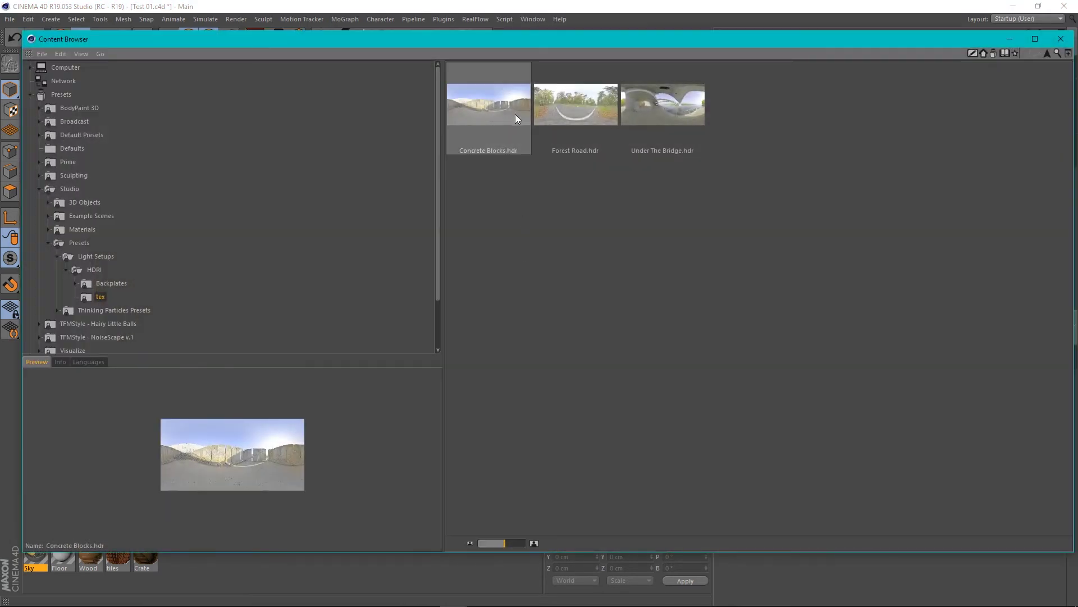
double_click(487, 110)
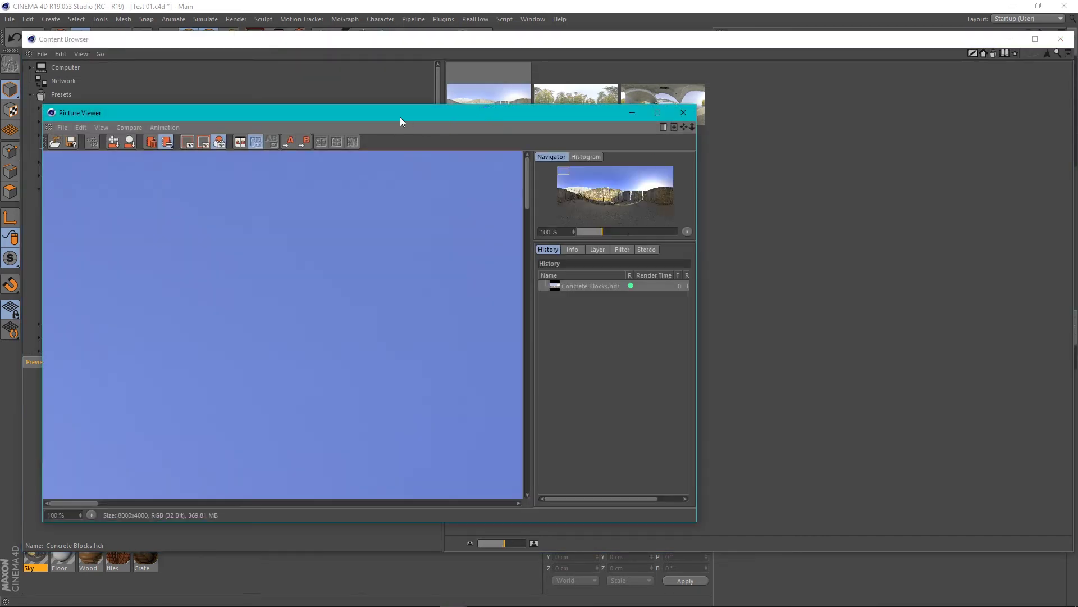
double_click(399, 116)
scroll(373, 191, "down", 10)
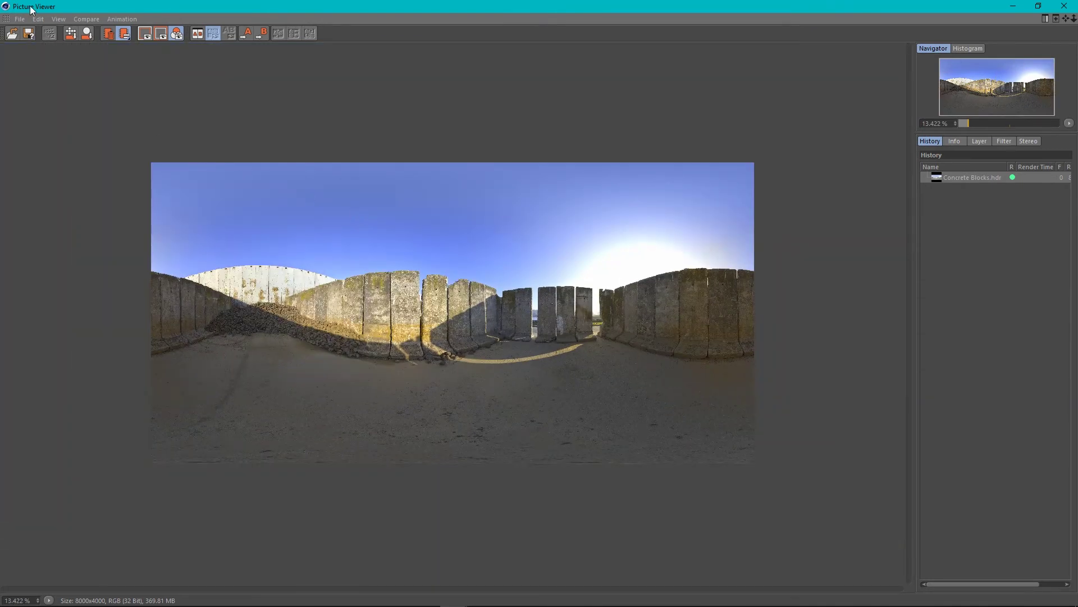
left_click(20, 19)
Step: Save the sky image as a 32 bit/channel HDR, then close the save window and Picture Viewer
left_click(32, 46)
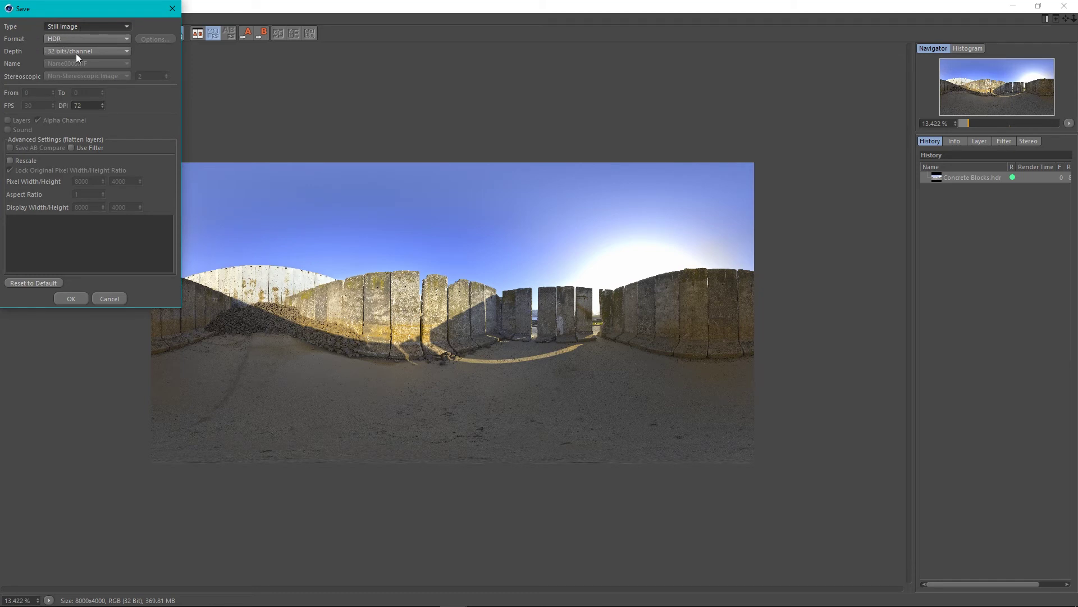
left_click(71, 299)
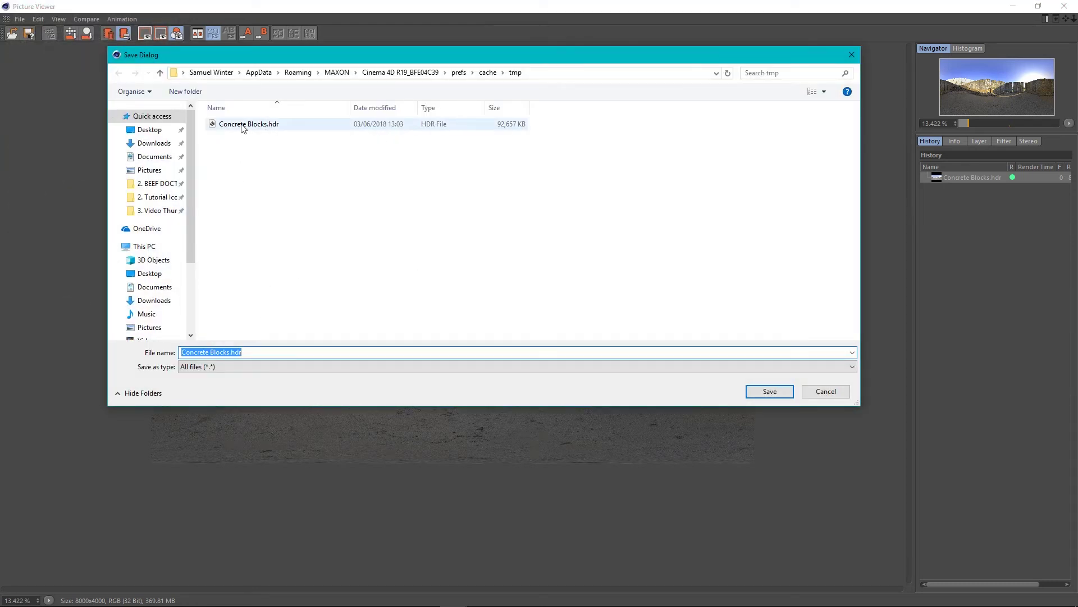
left_click(852, 54)
left_click(1064, 5)
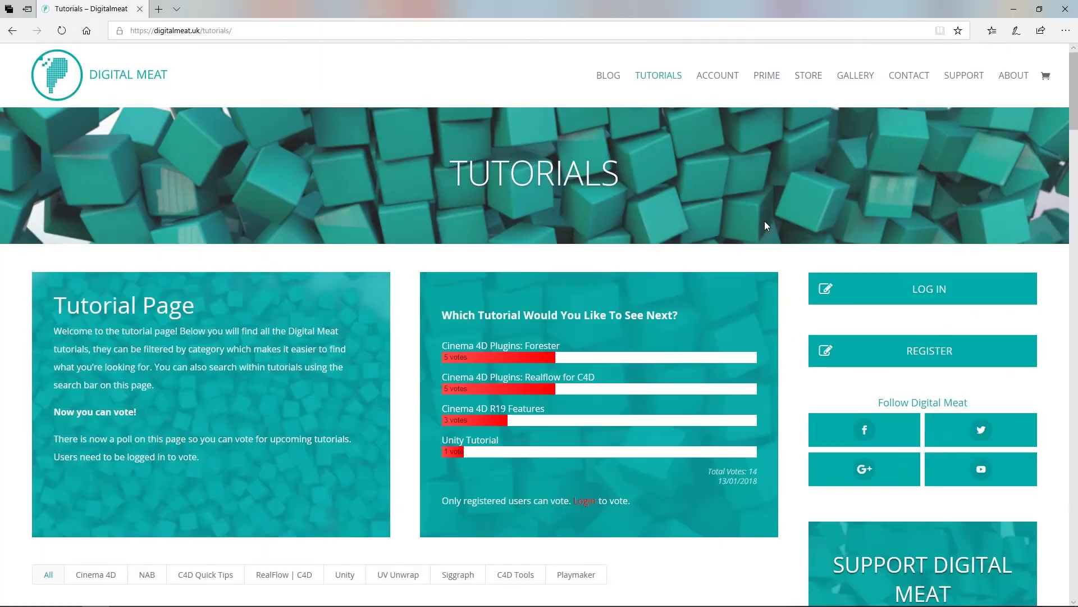
scroll(764, 221, "down", 5)
Step: Filter the Digital Meat tutorials by NAB, C4D Quick Tips, RealFlow | C4D and Unity
scroll(764, 221, "down", 4)
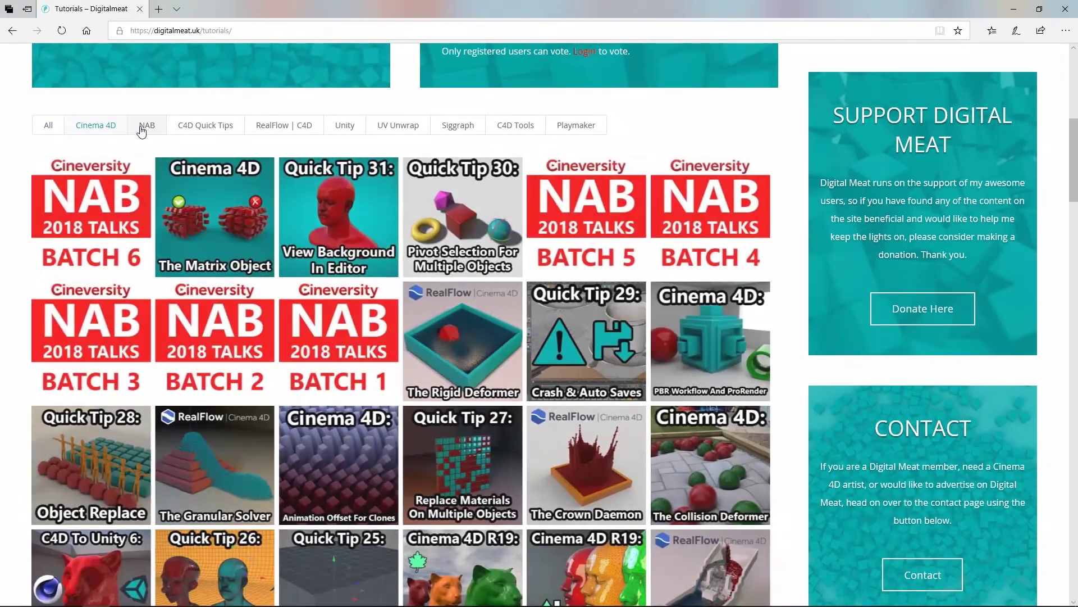
left_click(147, 125)
left_click(192, 131)
left_click(292, 129)
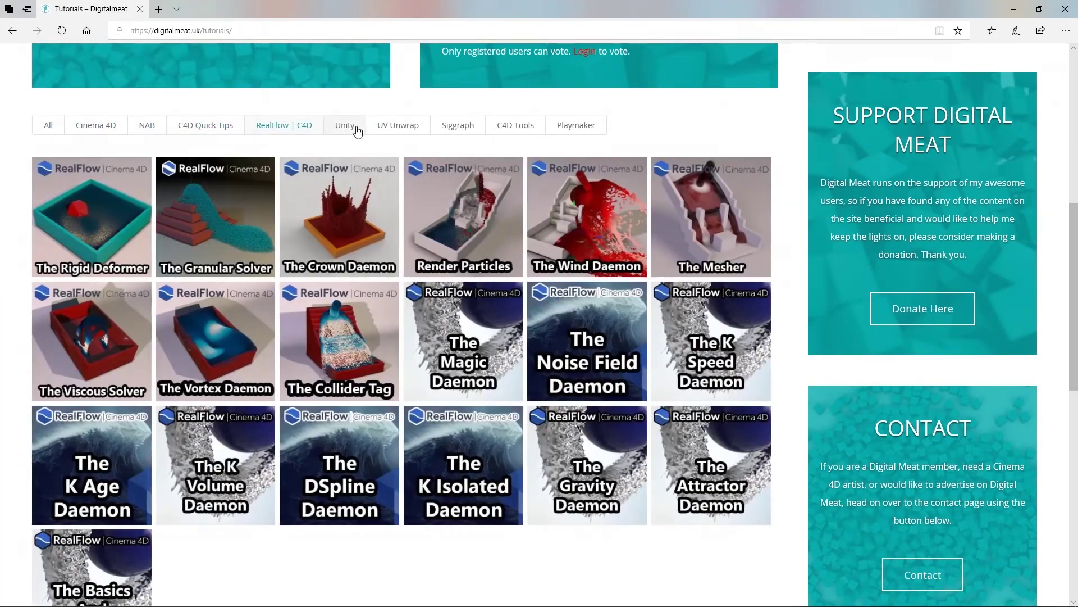
left_click(365, 131)
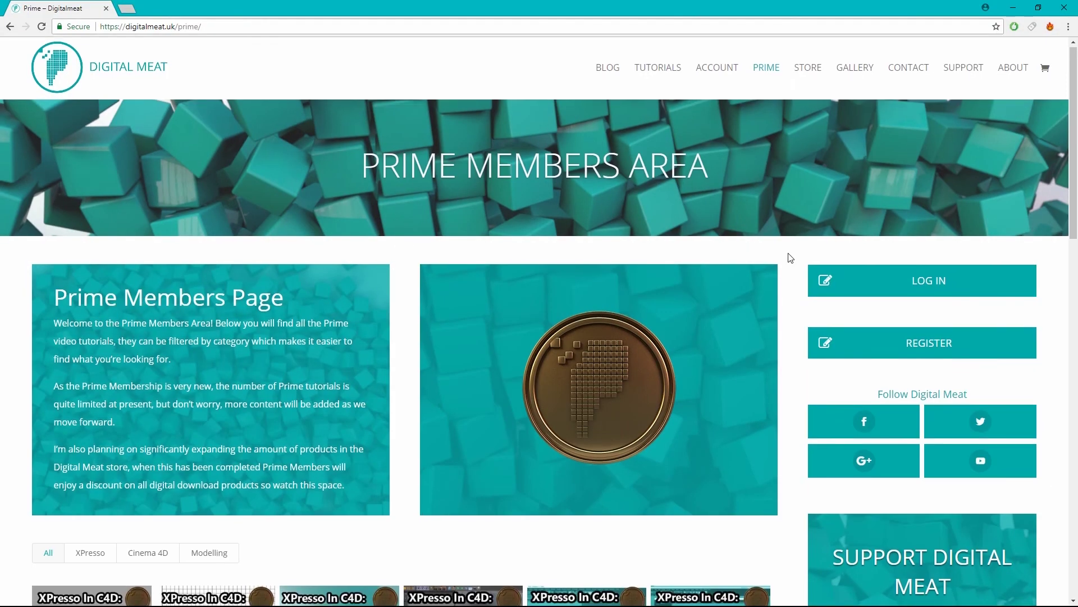
scroll(788, 257, "down", 5)
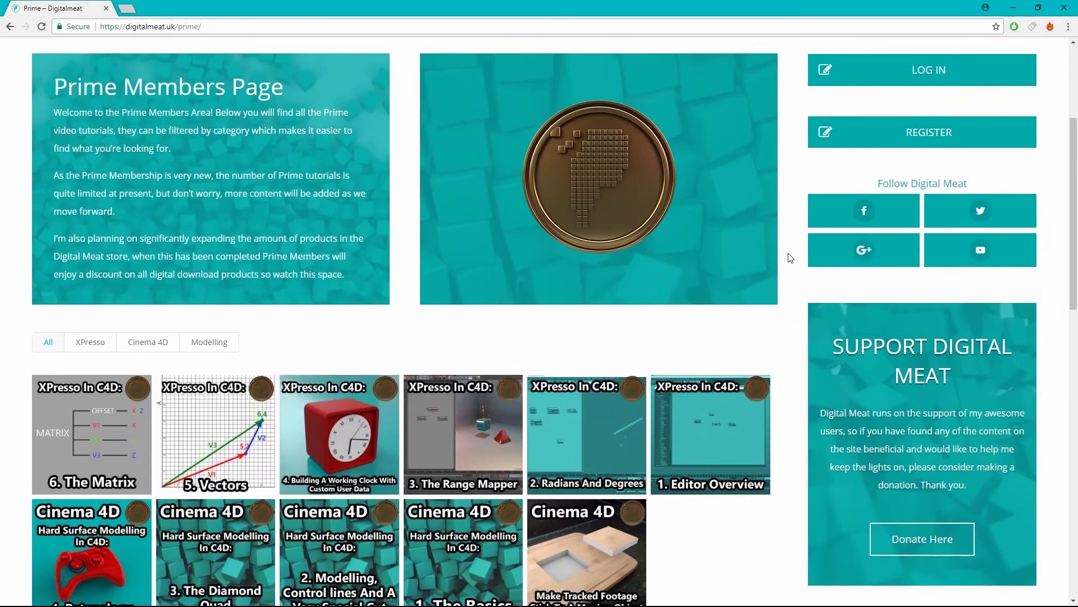
scroll(790, 257, "down", 1)
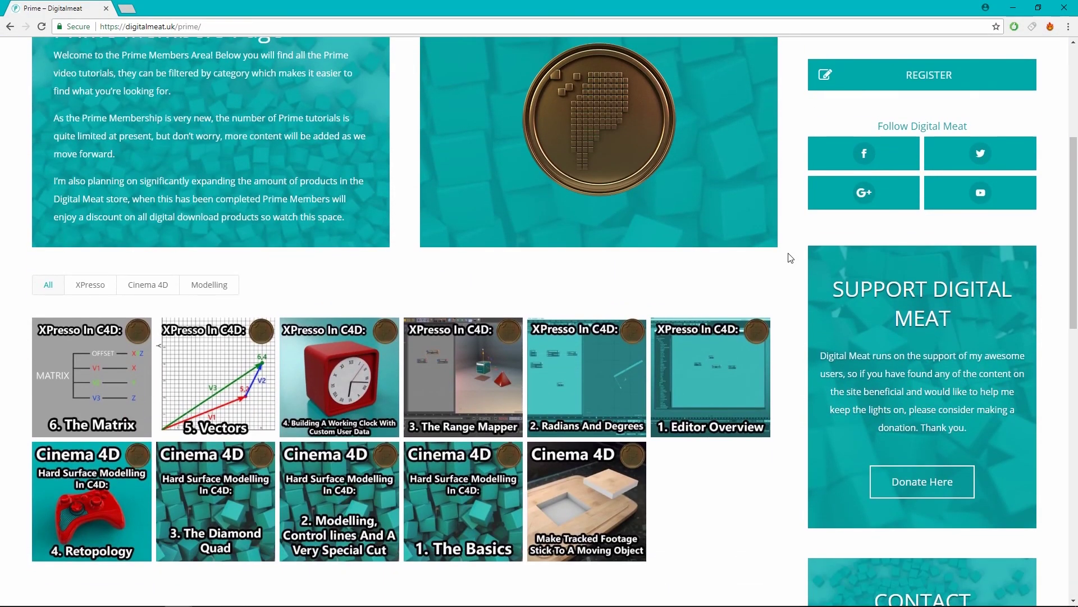